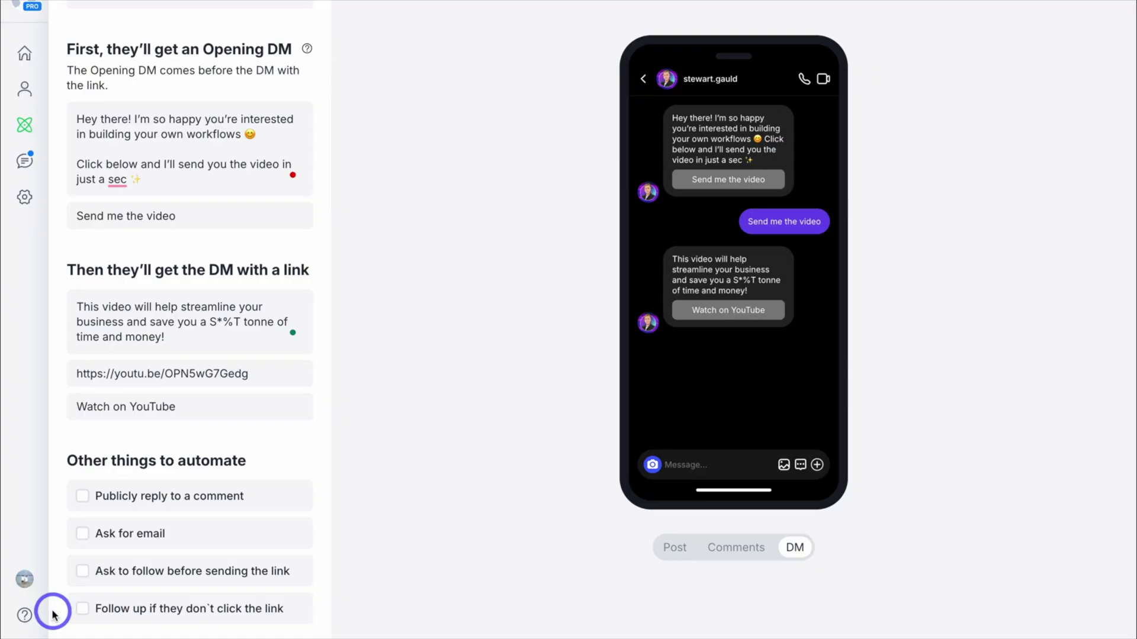
# Step: Turn on the 'Ask for email' option under Other things to automate
pyautogui.click(82, 534)
pyautogui.scroll(-2, 84, 533)
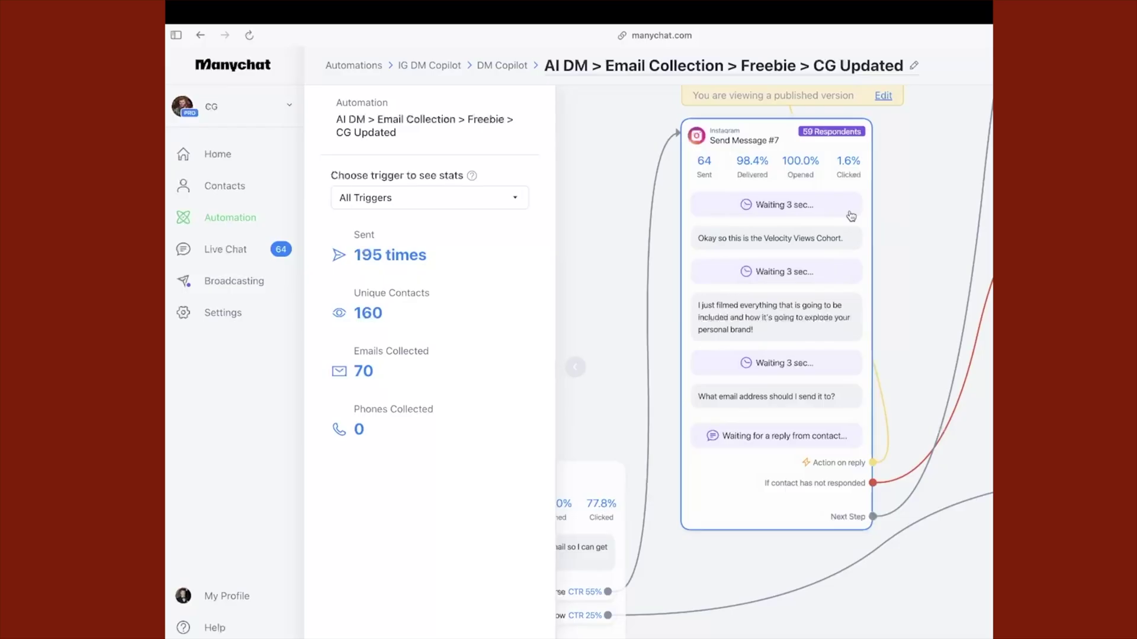
pyautogui.scroll(5, 818, 204)
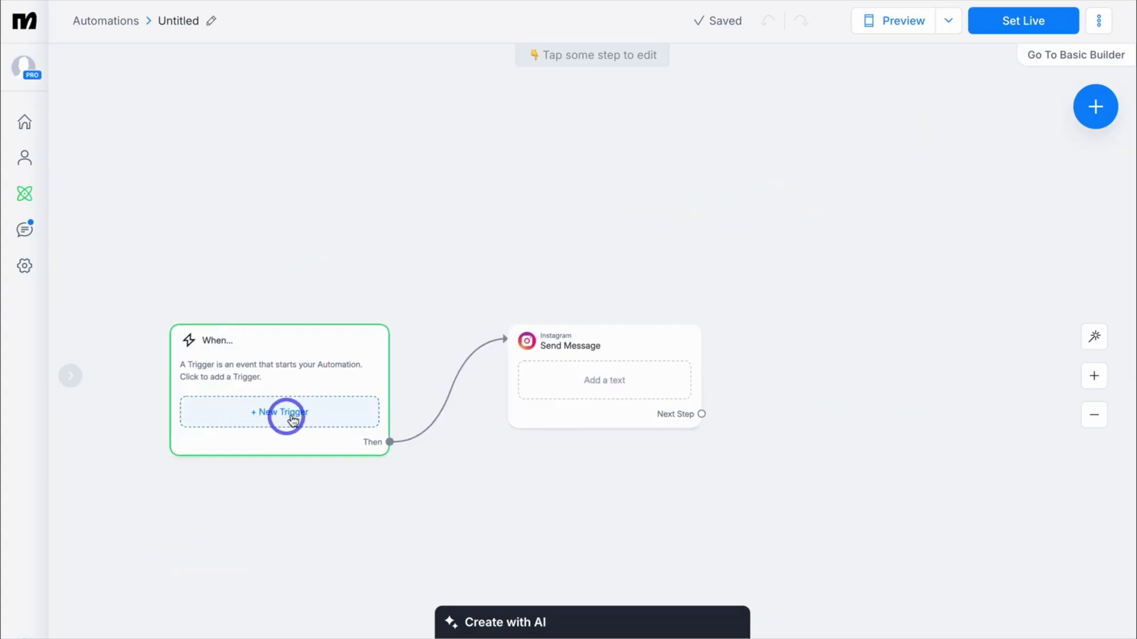
pyautogui.click(293, 419)
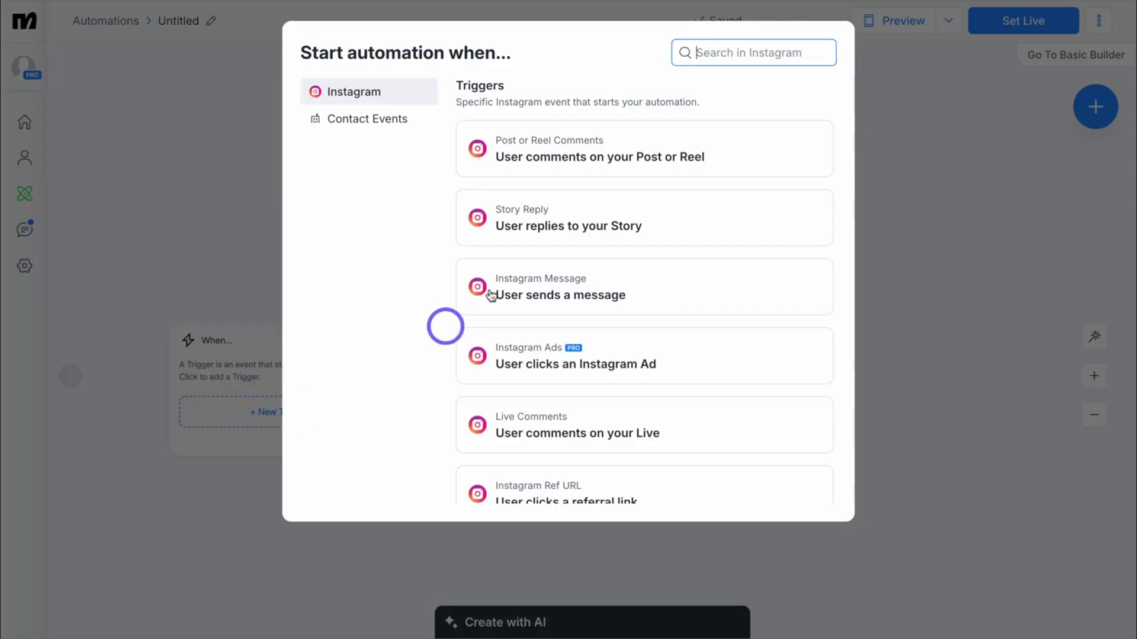
# Step: Trigger on Post or Reel Comments and add an Open website button to the reply
pyautogui.click(730, 161)
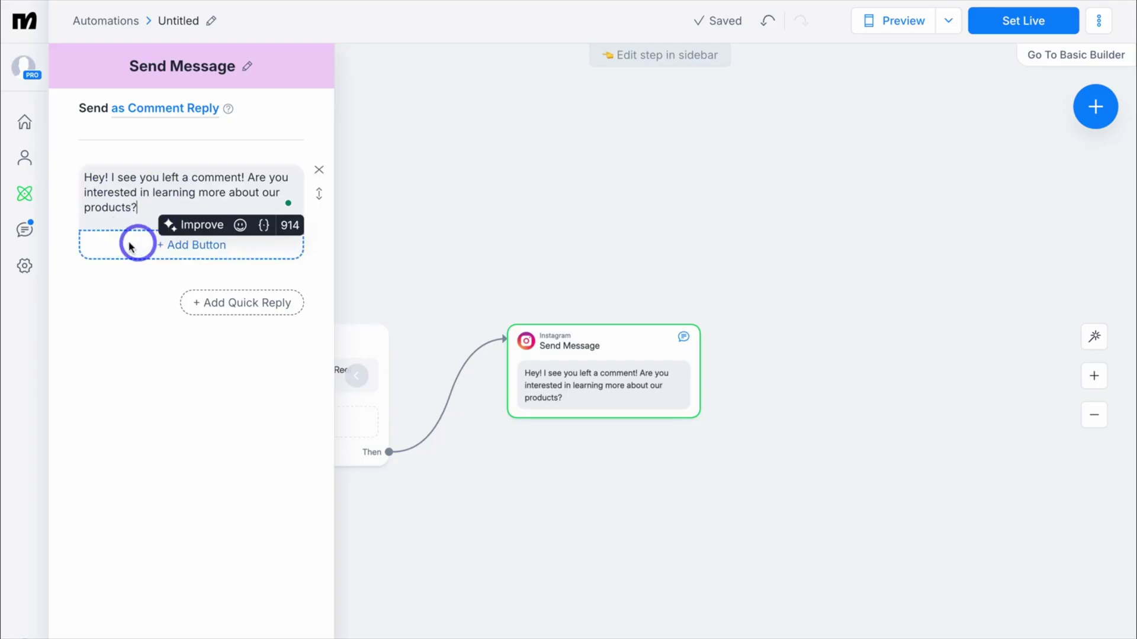
pyautogui.click(151, 245)
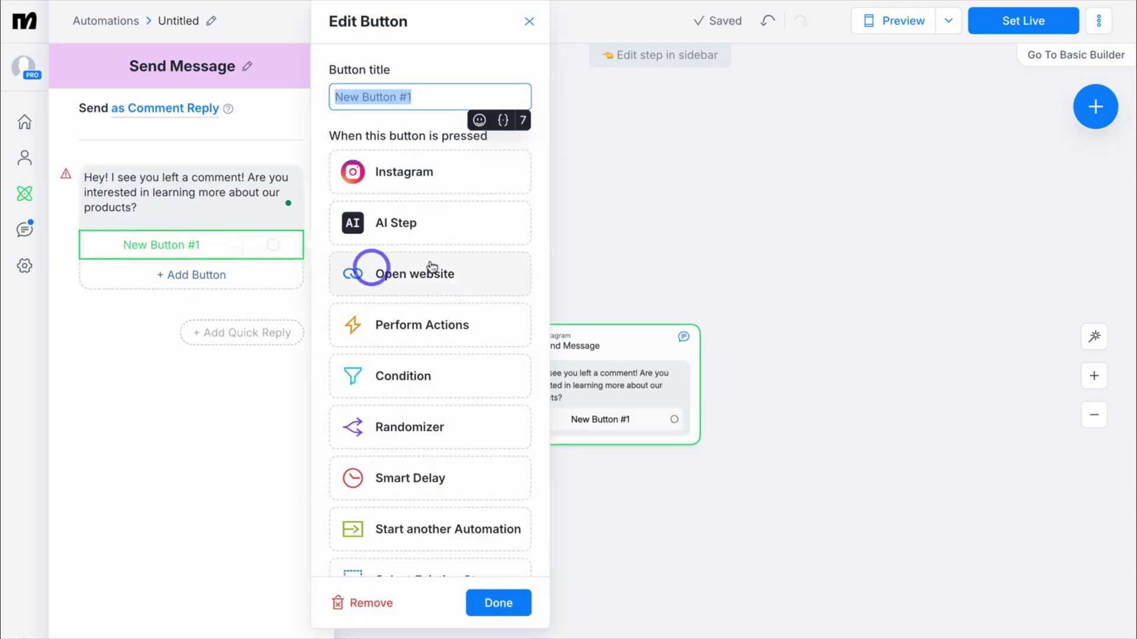
pyautogui.scroll(-1, 453, 240)
pyautogui.scroll(1, 453, 240)
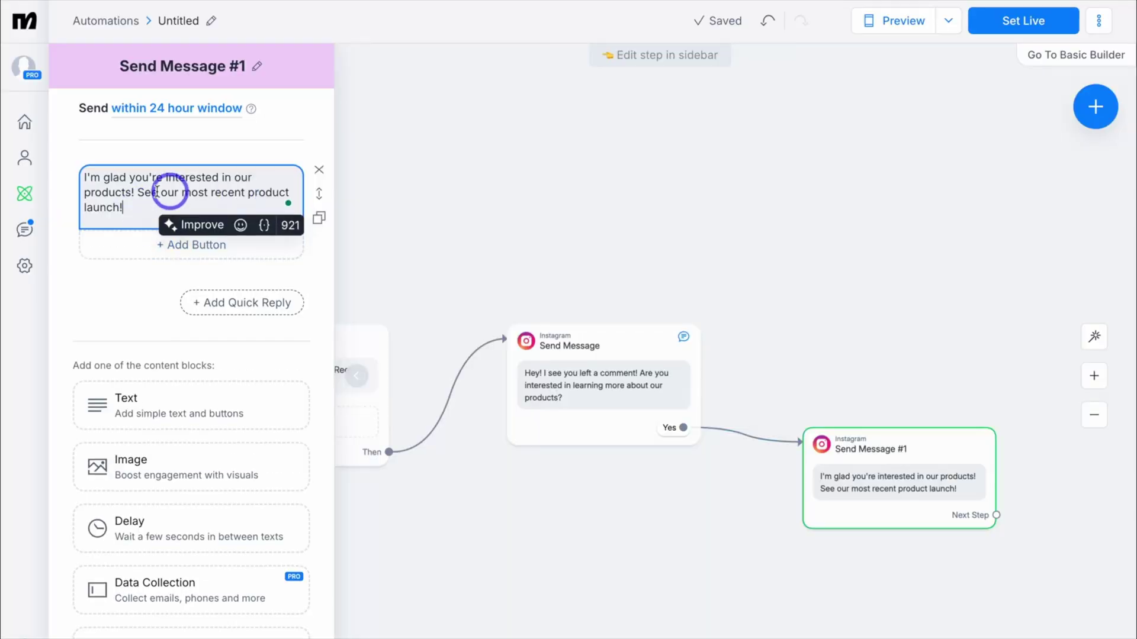
pyautogui.click(162, 243)
pyautogui.click(391, 272)
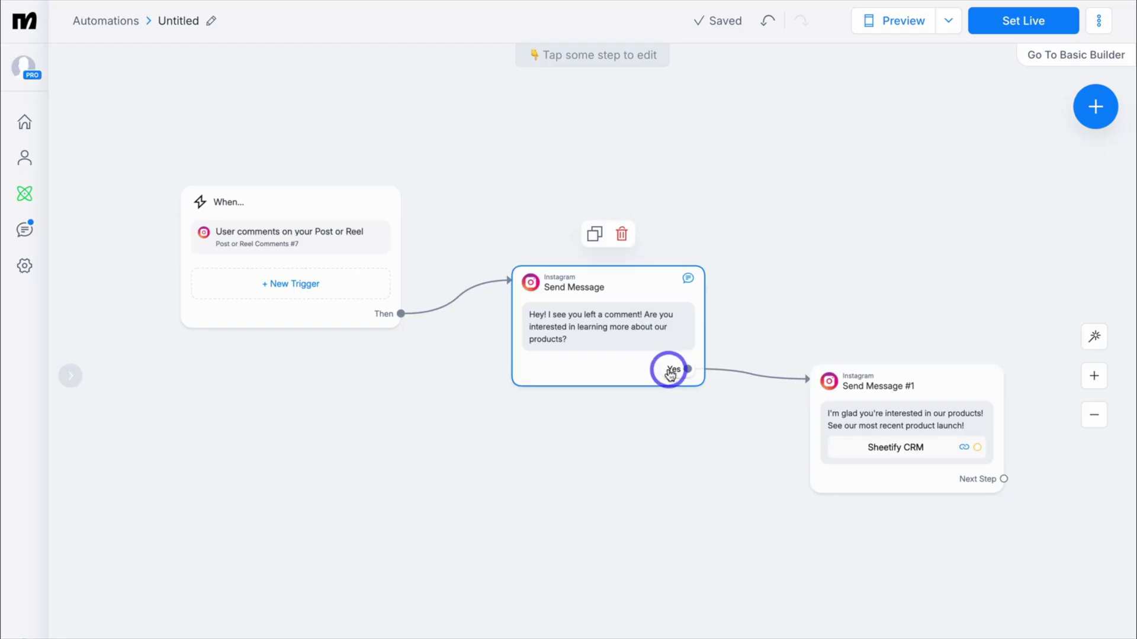
# Step: Add an Image block to Send Message #1, then pick Instagram as the starting channel
pyautogui.click(959, 456)
pyautogui.scroll(-3, 231, 355)
pyautogui.click(229, 418)
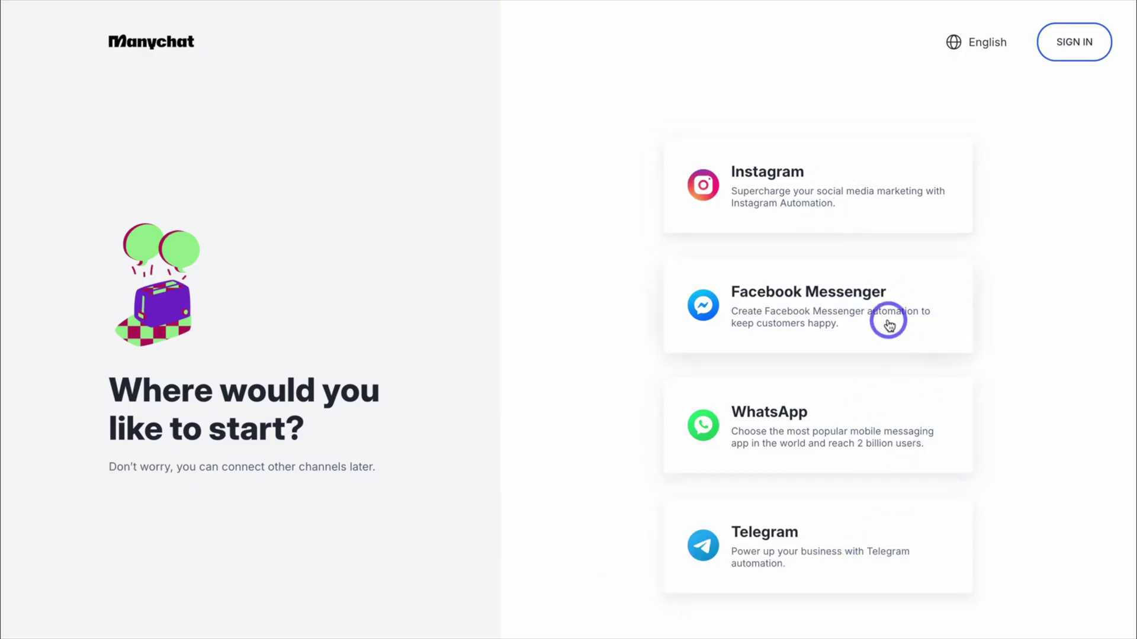
pyautogui.click(896, 212)
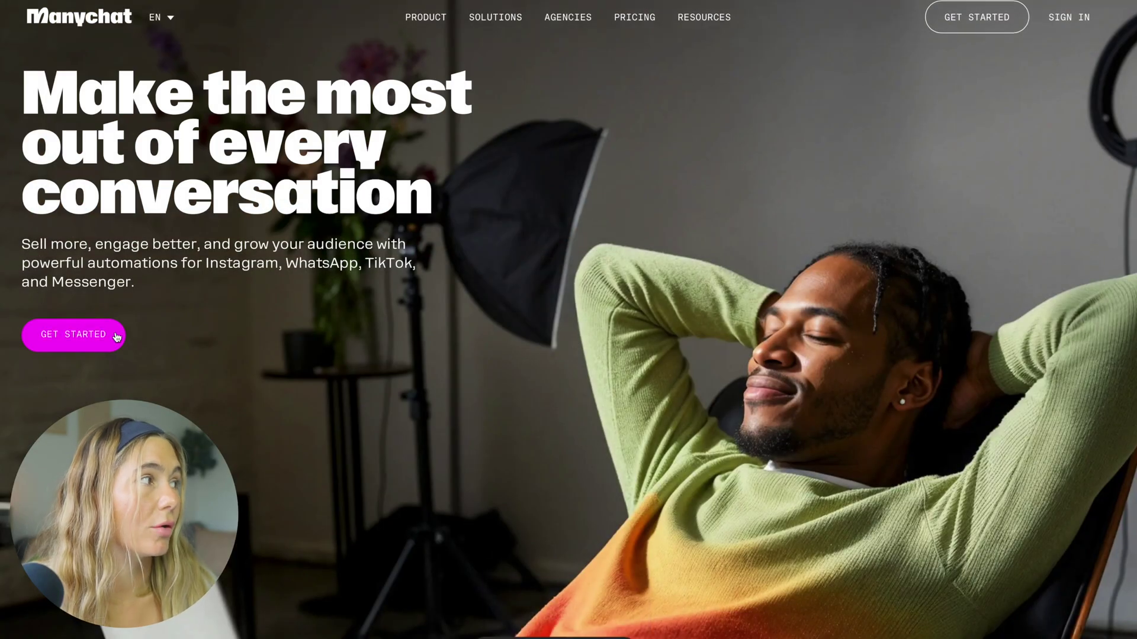
# Step: Sign up for Manychat with Instagram as the channel, using a Google account
pyautogui.click(116, 341)
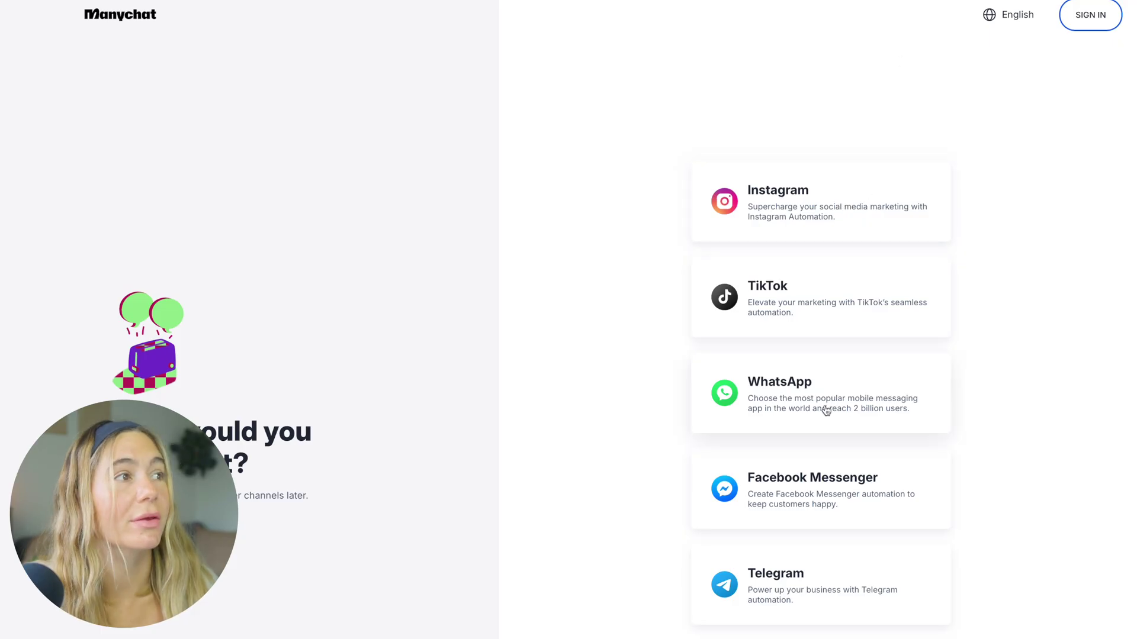
pyautogui.click(811, 267)
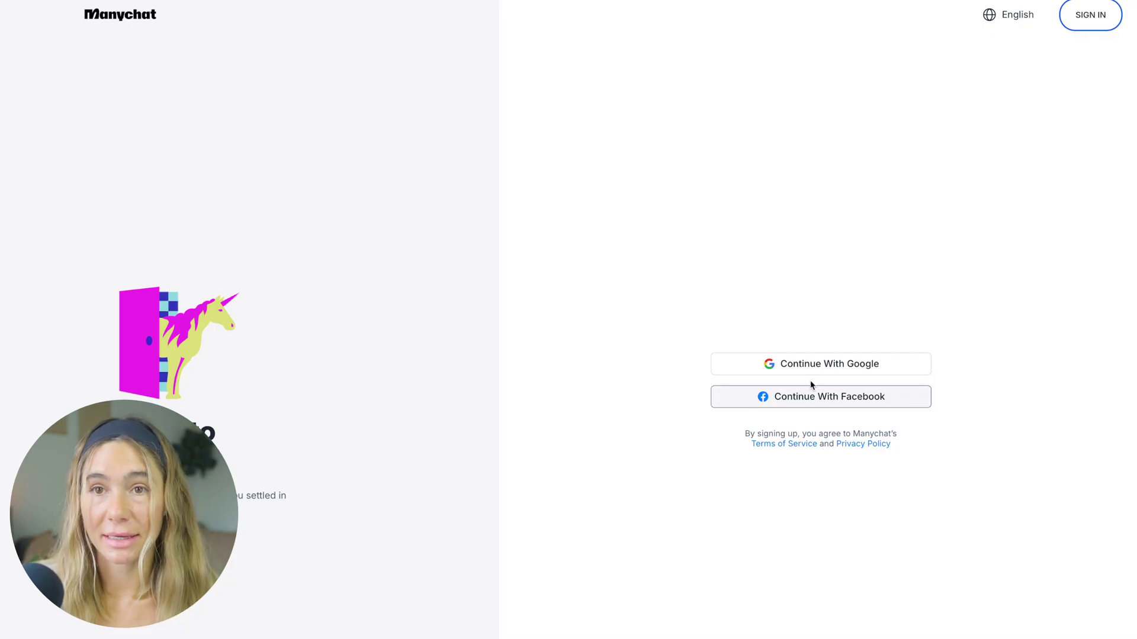
pyautogui.click(775, 373)
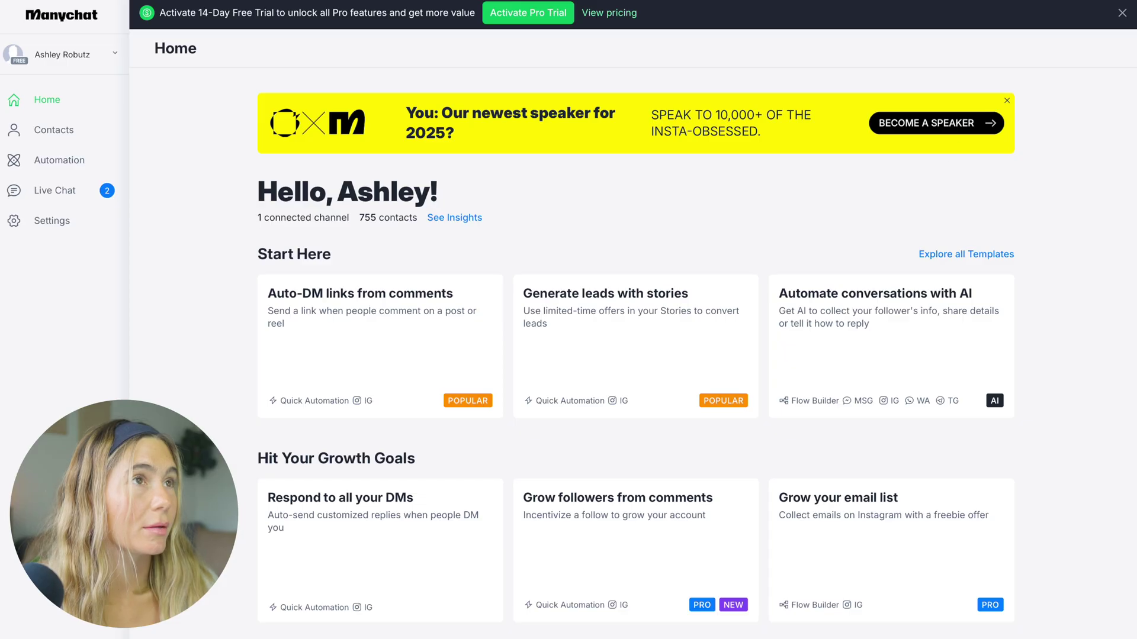
pyautogui.scroll(-1, 473, 148)
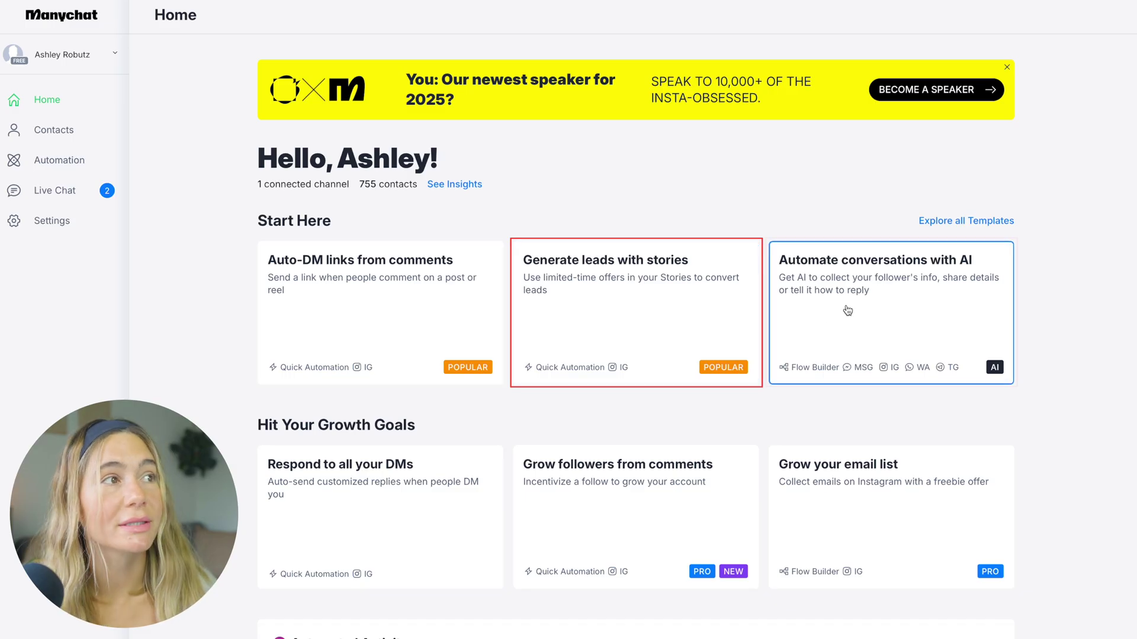
# Step: Open the 'Generate leads with stories' card from the Home templates
pyautogui.scroll(-1, 951, 287)
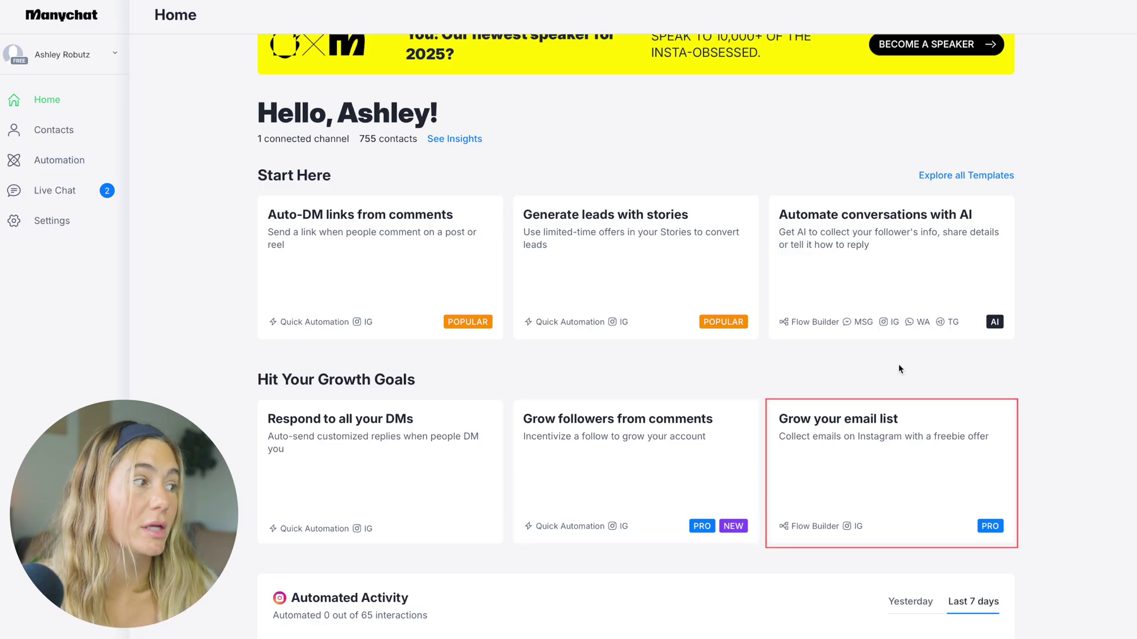
pyautogui.scroll(1, 899, 368)
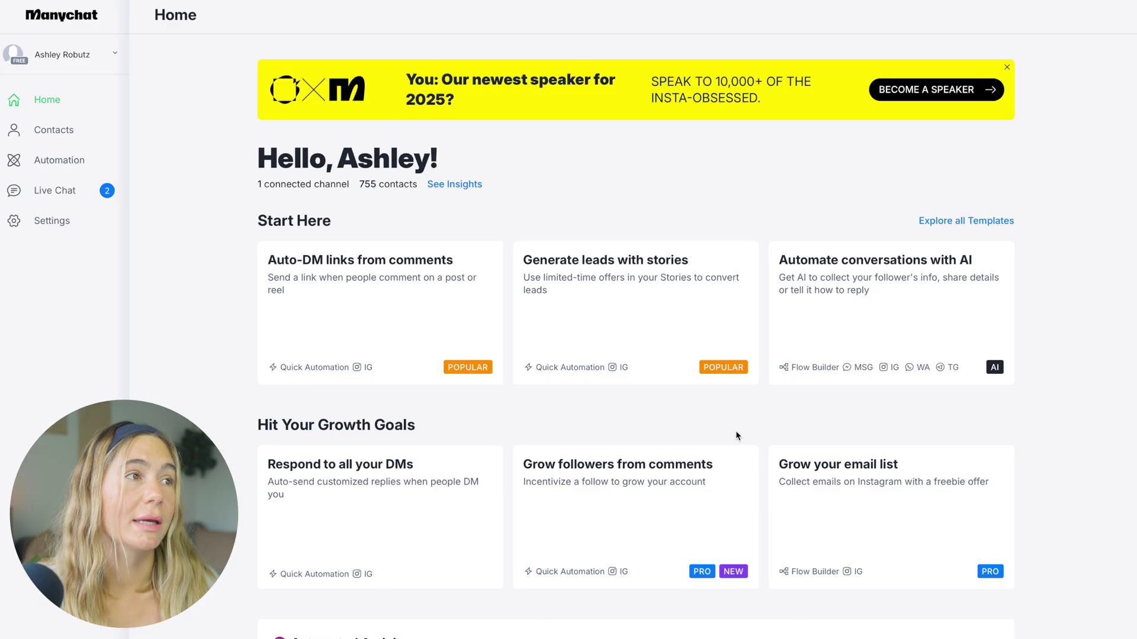
pyautogui.click(675, 350)
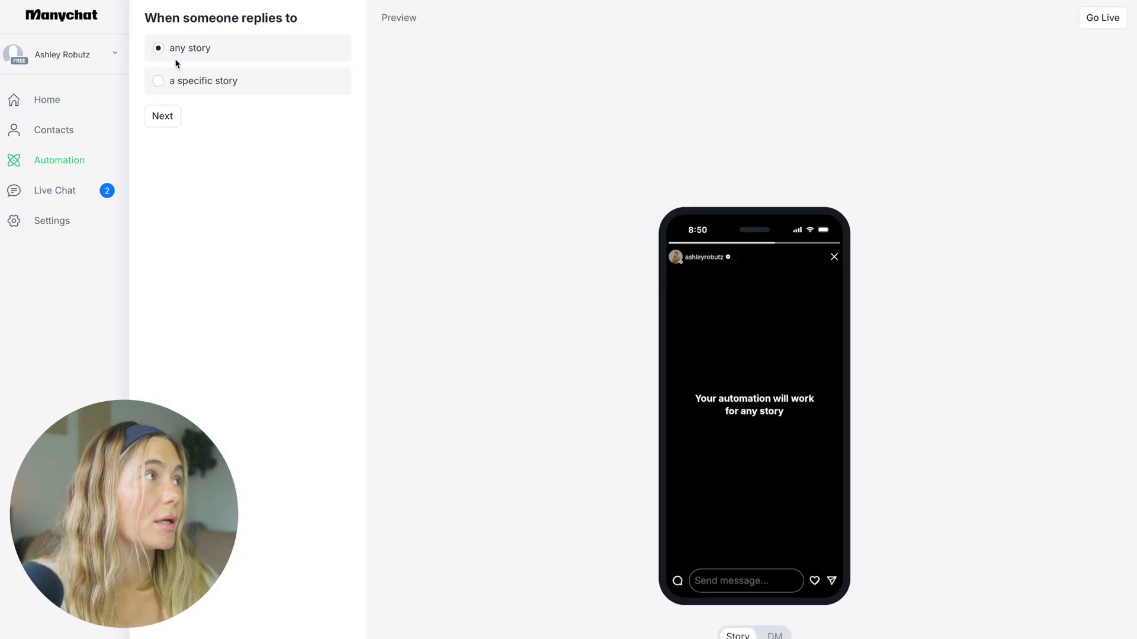
# Step: Trigger on any-story replies containing BREAKTHROUGH and type the 'excited for you to join the challenge' DM
pyautogui.click(773, 632)
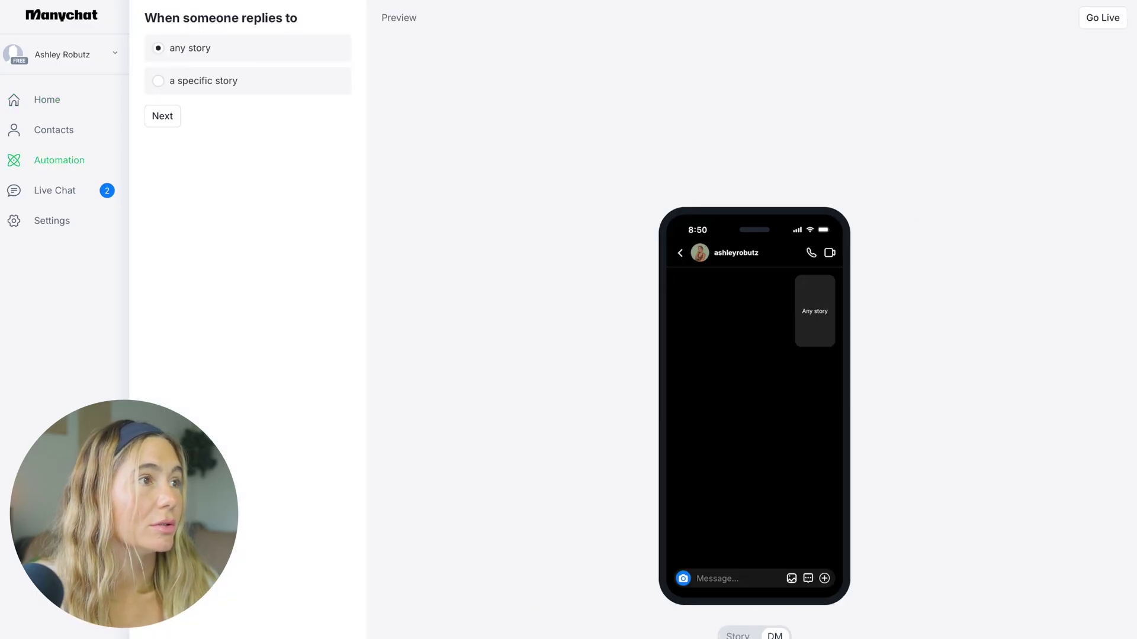
pyautogui.click(166, 121)
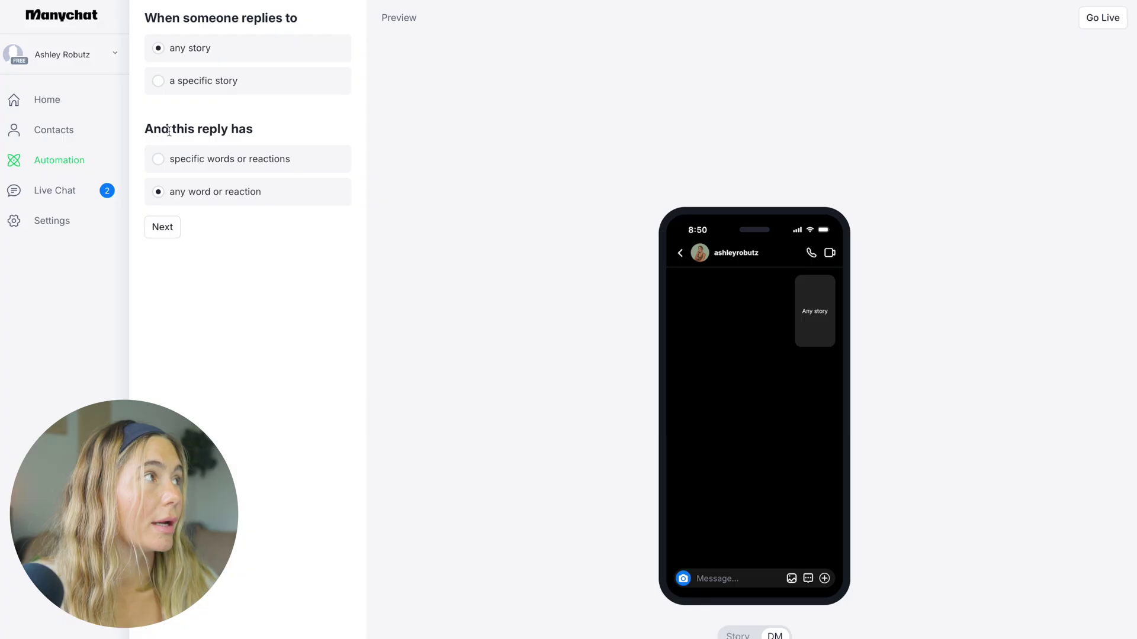
pyautogui.click(204, 161)
pyautogui.click(254, 186)
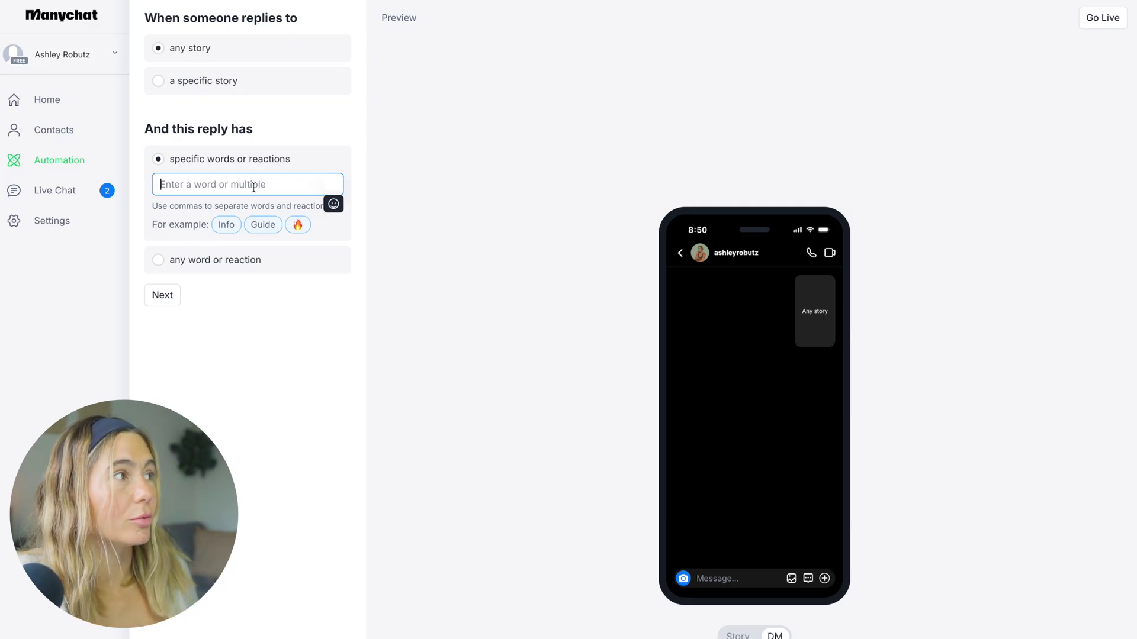
pyautogui.write('BREAKTHROUGH')
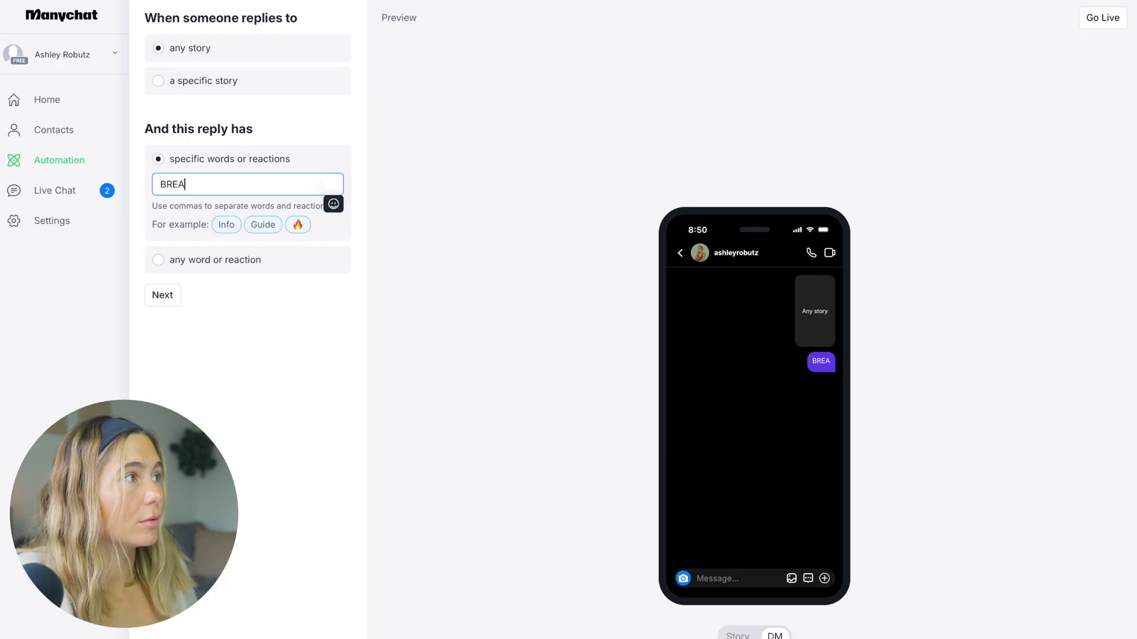
pyautogui.press('Return')
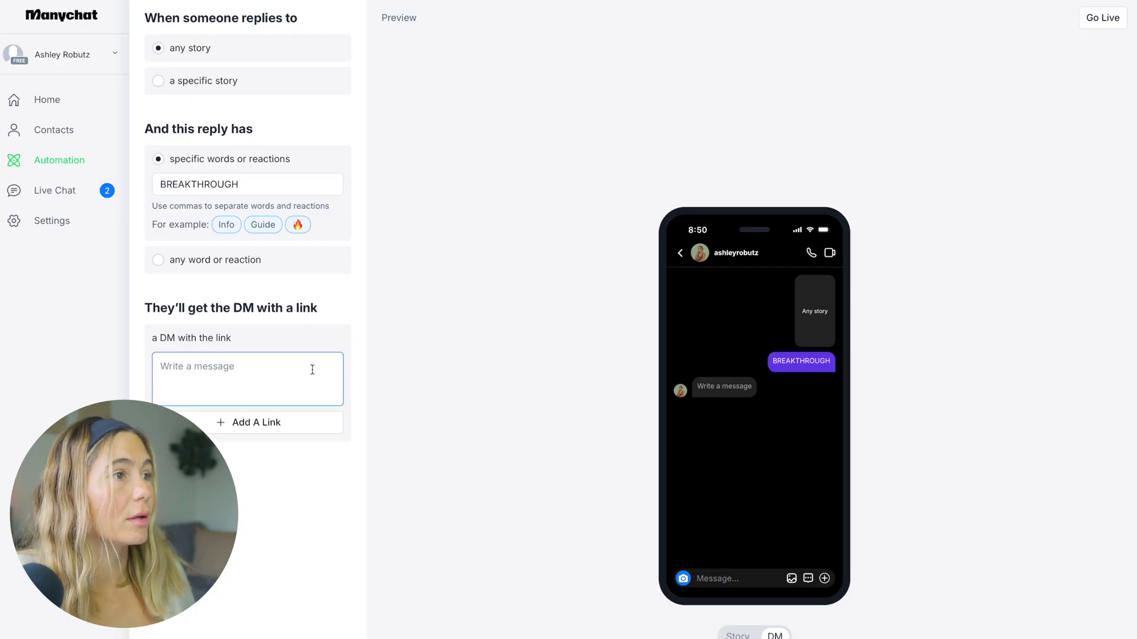
pyautogui.write("Hey! I'm so excited for you to join")
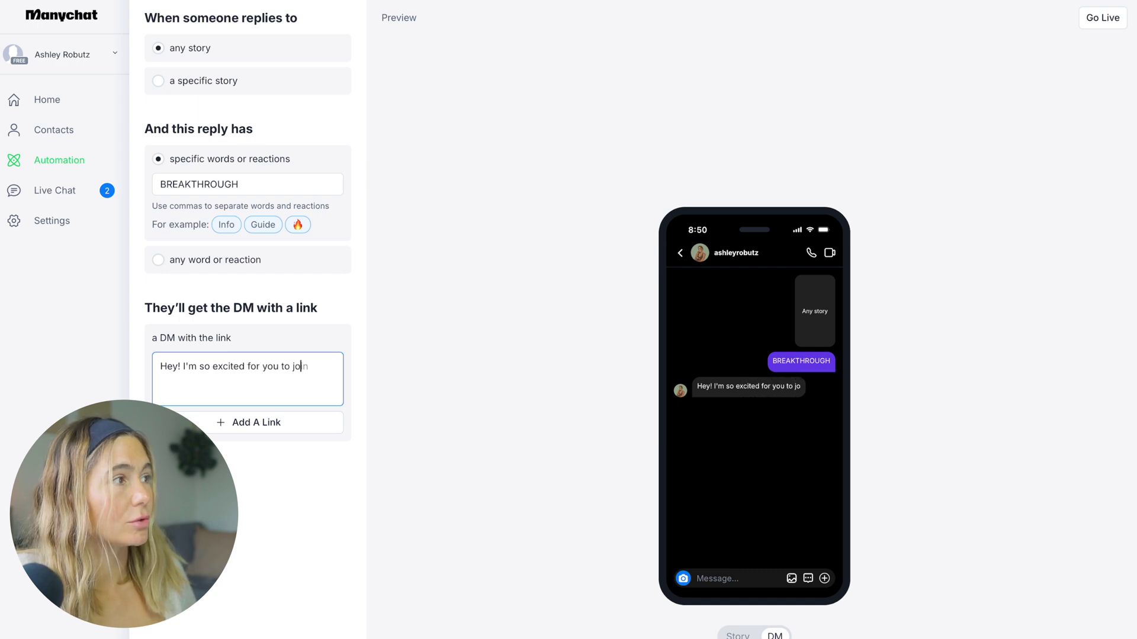
pyautogui.write(" the challenge! Here's the link")
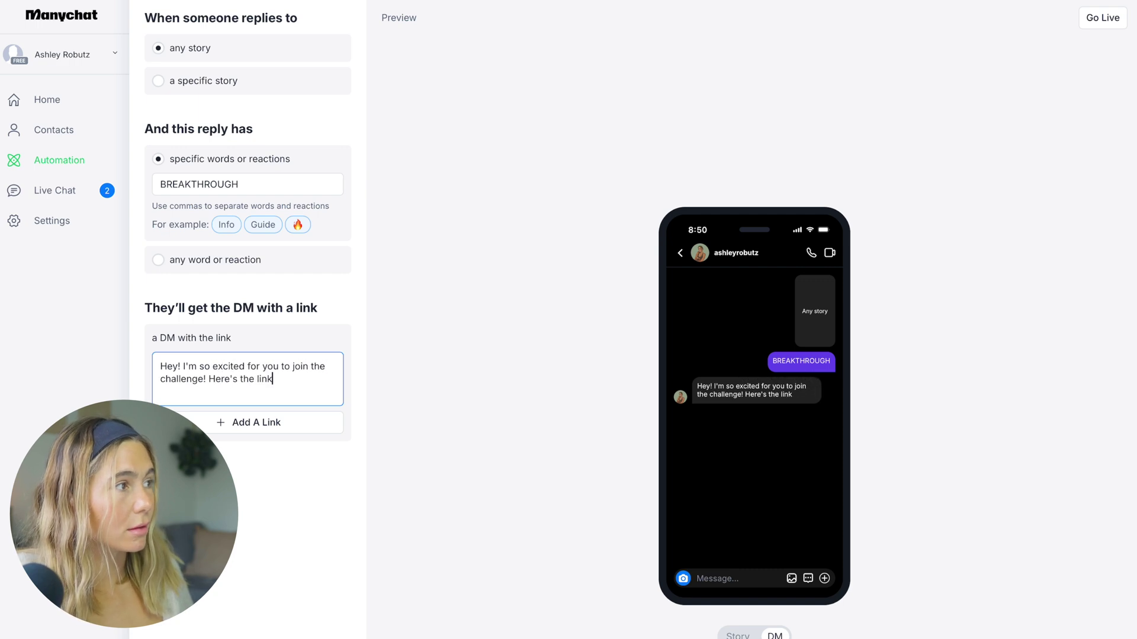
pyautogui.write('!')
# Step: Add a 'Click here to join' link button with the pasted form URL, then go live
pyautogui.click(177, 422)
pyautogui.click(512, 127)
pyautogui.hotkey('ctrl', 'v')
pyautogui.click(567, 75)
pyautogui.write('Click here to join')
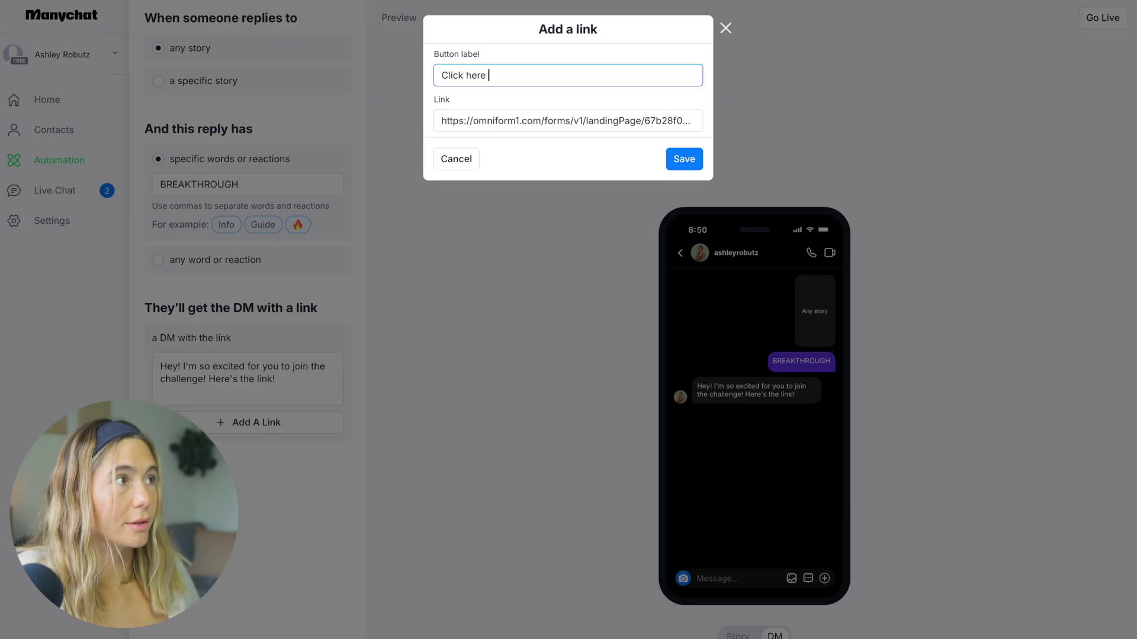
pyautogui.click(683, 158)
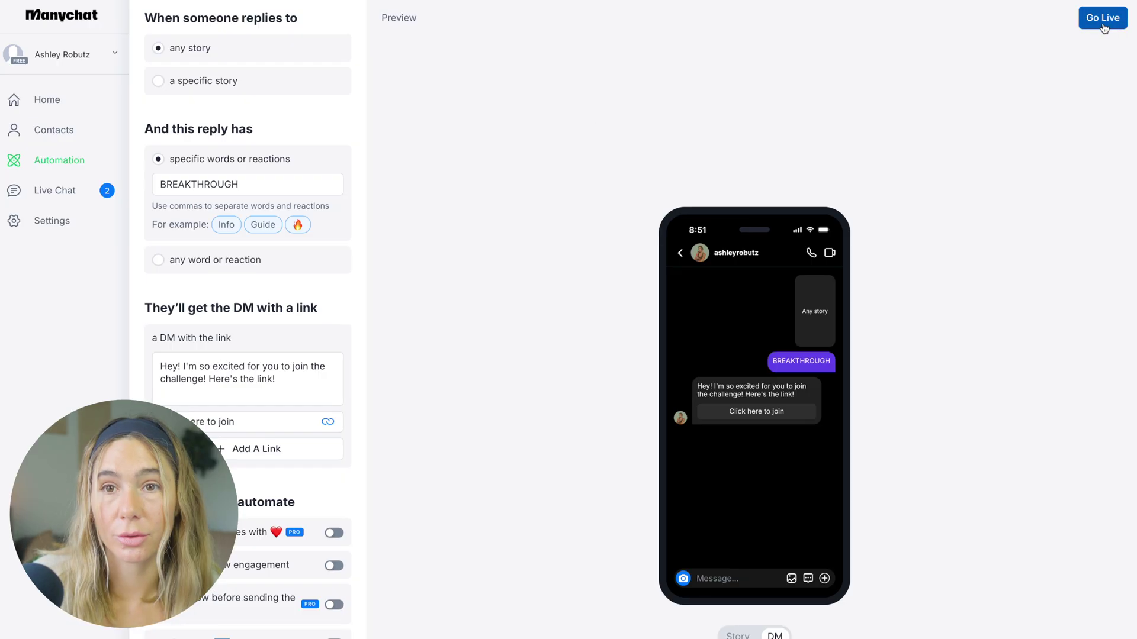
pyautogui.click(1121, 19)
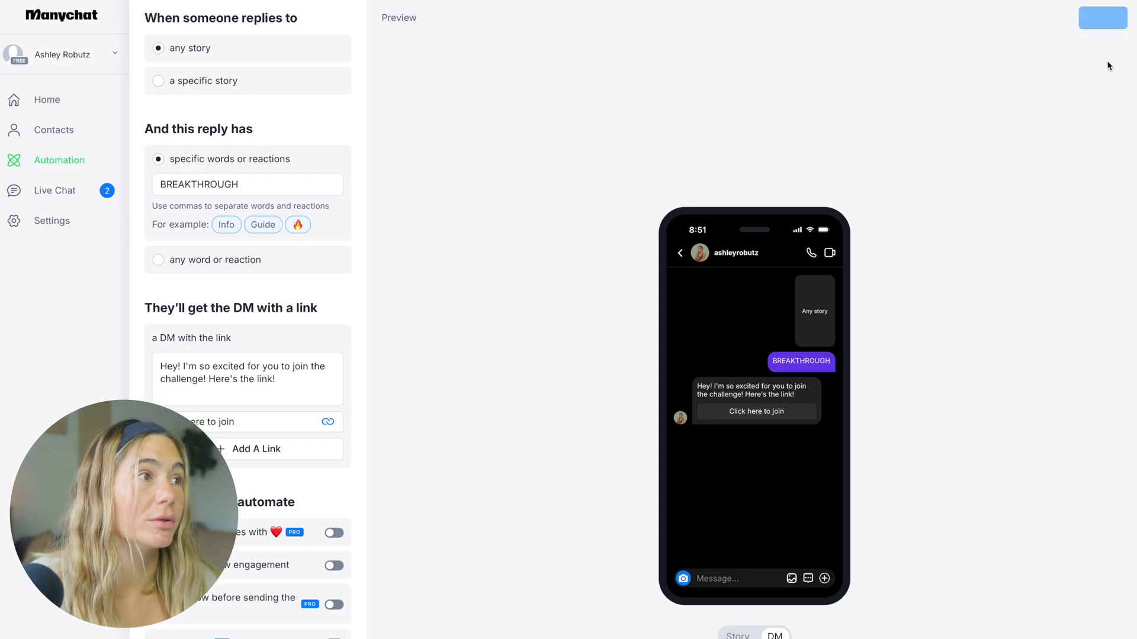
pyautogui.press('Escape')
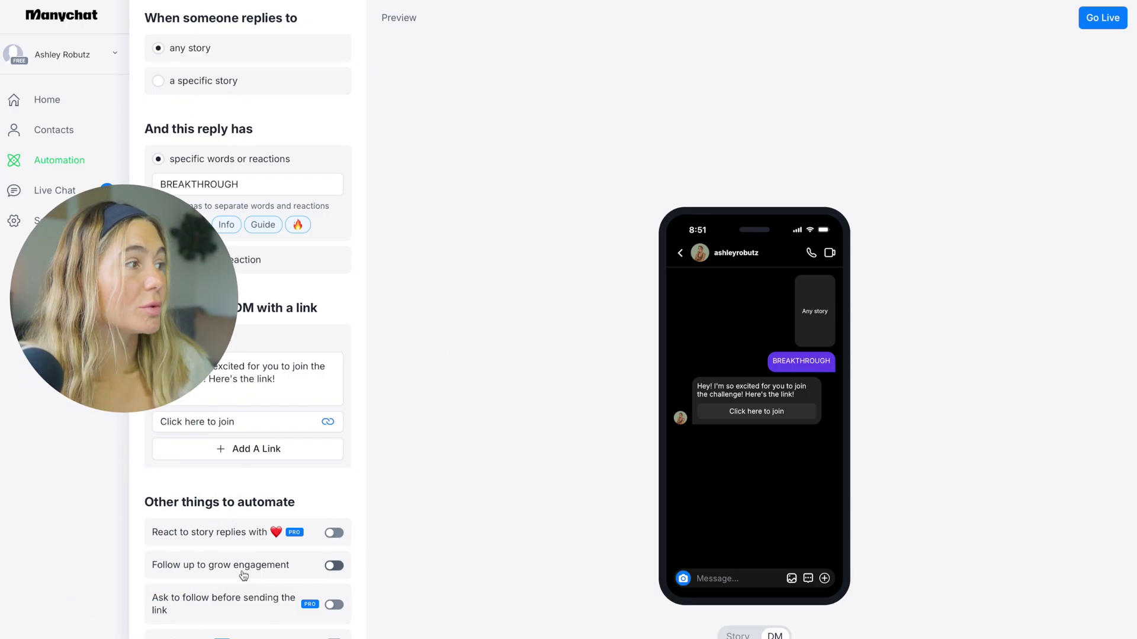
# Step: Enable 'Follow up to grow engagement', then open the Auto-DM links from comments template from Home
pyautogui.click(334, 565)
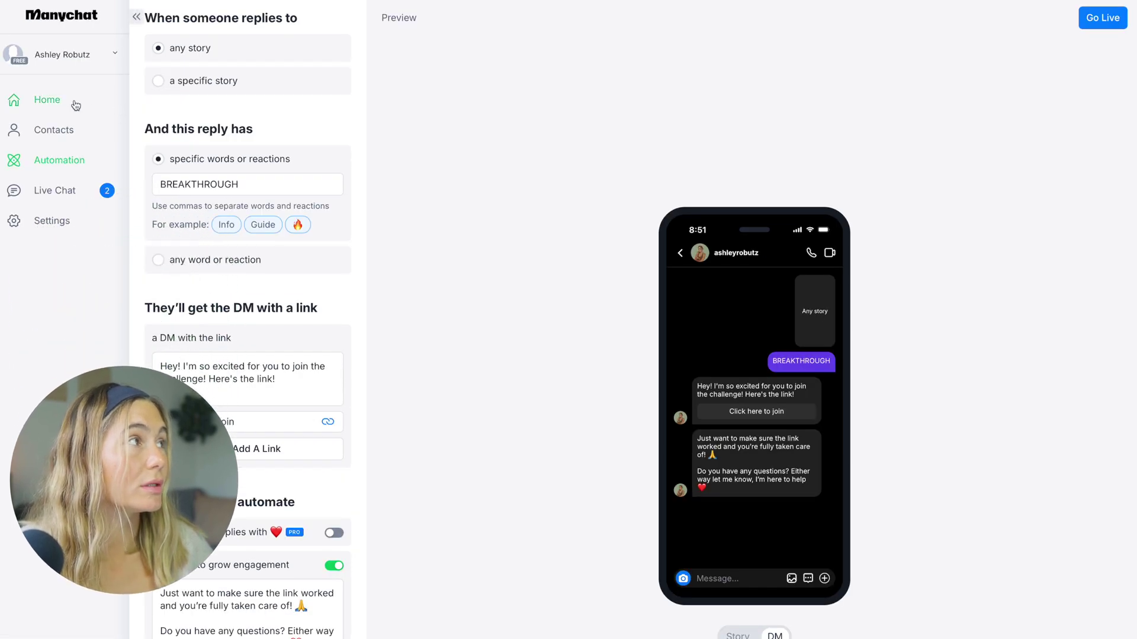
pyautogui.click(75, 103)
pyautogui.click(468, 320)
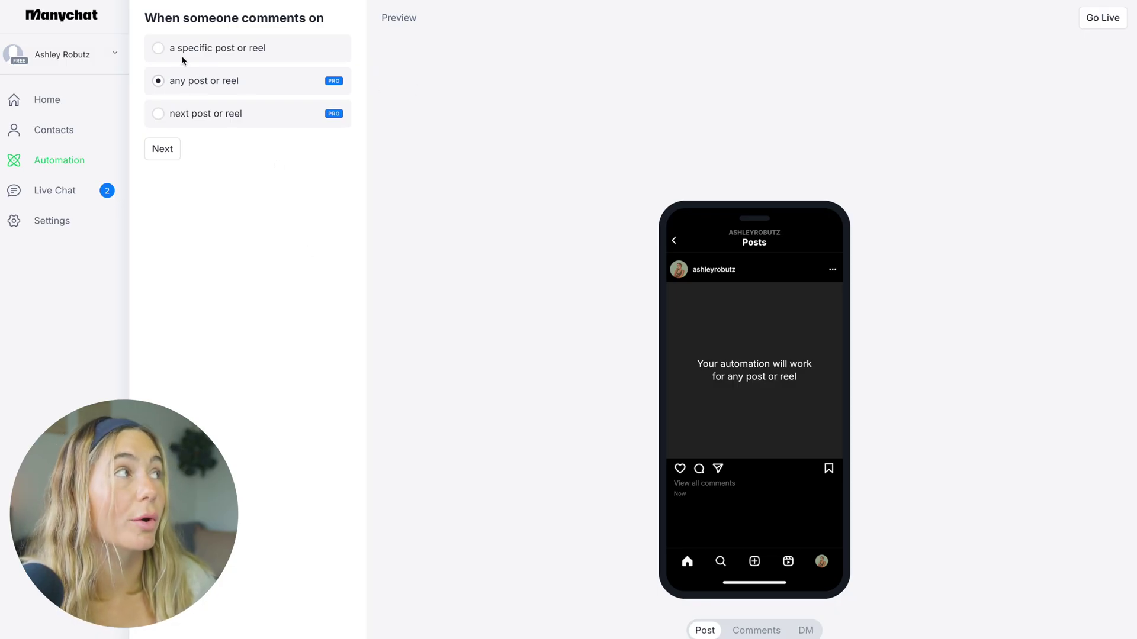
# Step: Try the 'a specific post or reel' and 'any post or reel' trigger options
pyautogui.click(252, 55)
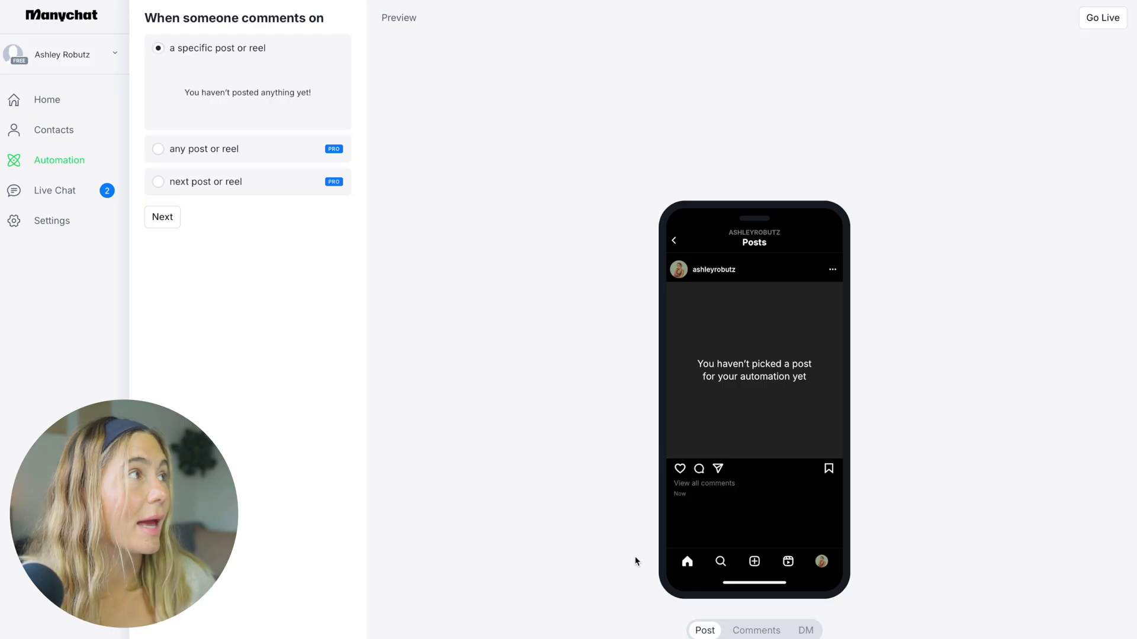
pyautogui.click(213, 149)
pyautogui.click(752, 633)
# Step: Flip the phone preview between Post, Comments and DM views, then return Home
pyautogui.click(756, 631)
pyautogui.click(805, 630)
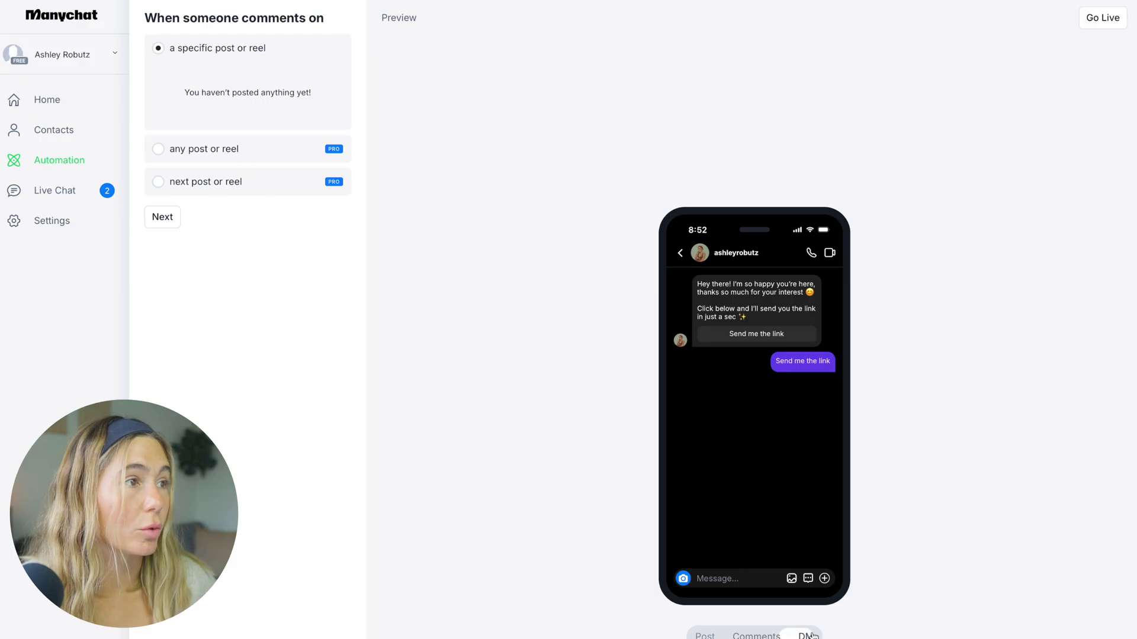
pyautogui.click(705, 630)
pyautogui.click(761, 633)
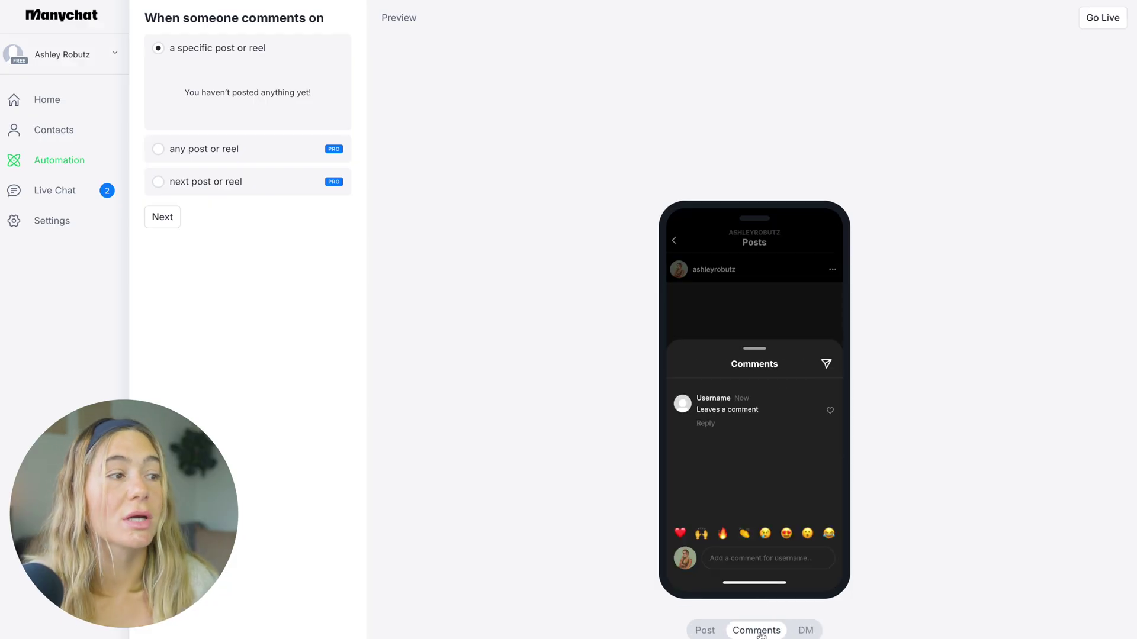
pyautogui.click(804, 633)
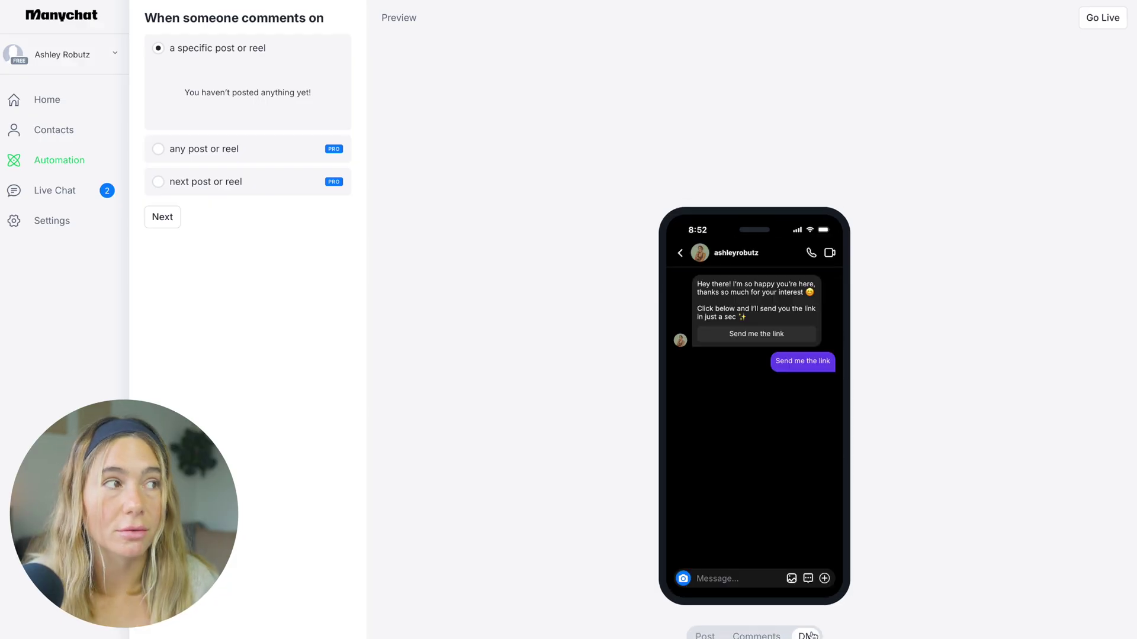
pyautogui.click(756, 631)
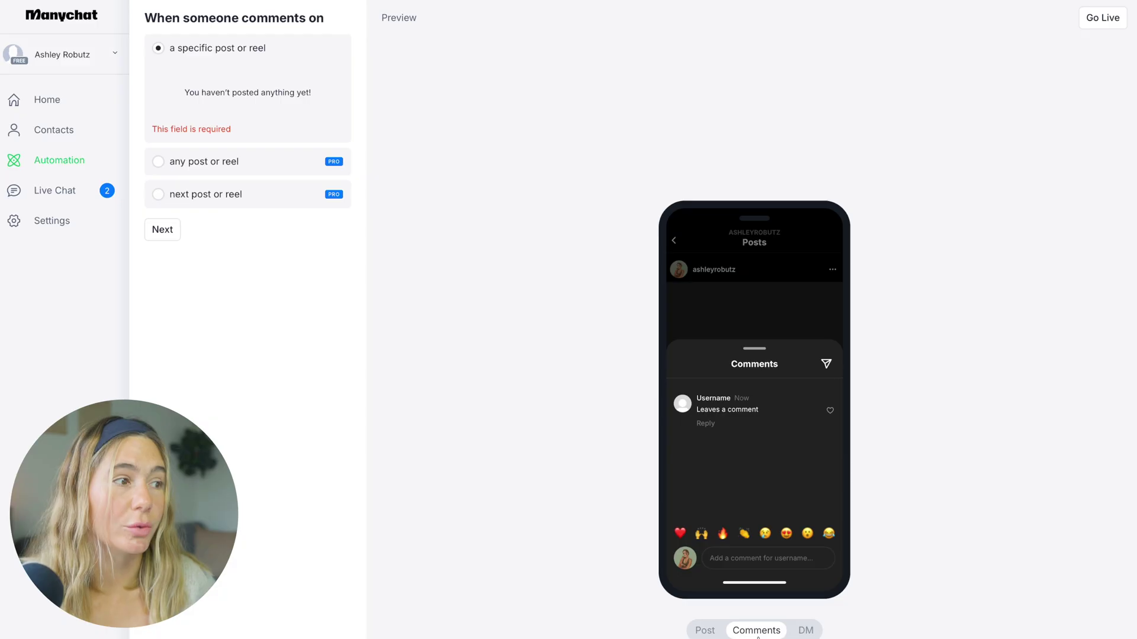
pyautogui.click(804, 632)
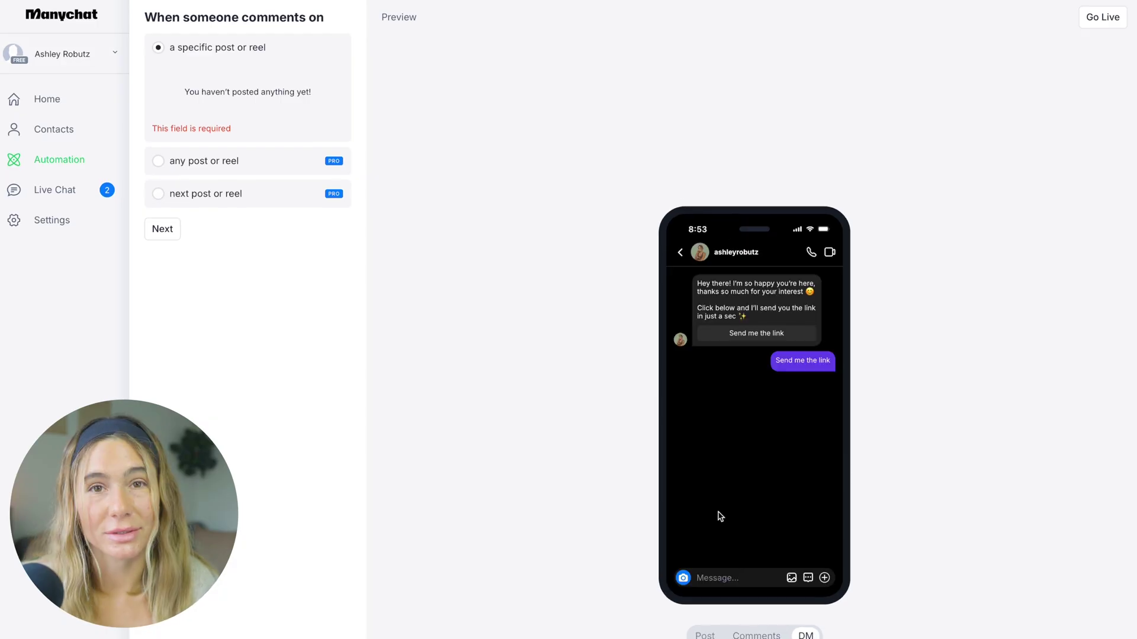
pyautogui.click(121, 100)
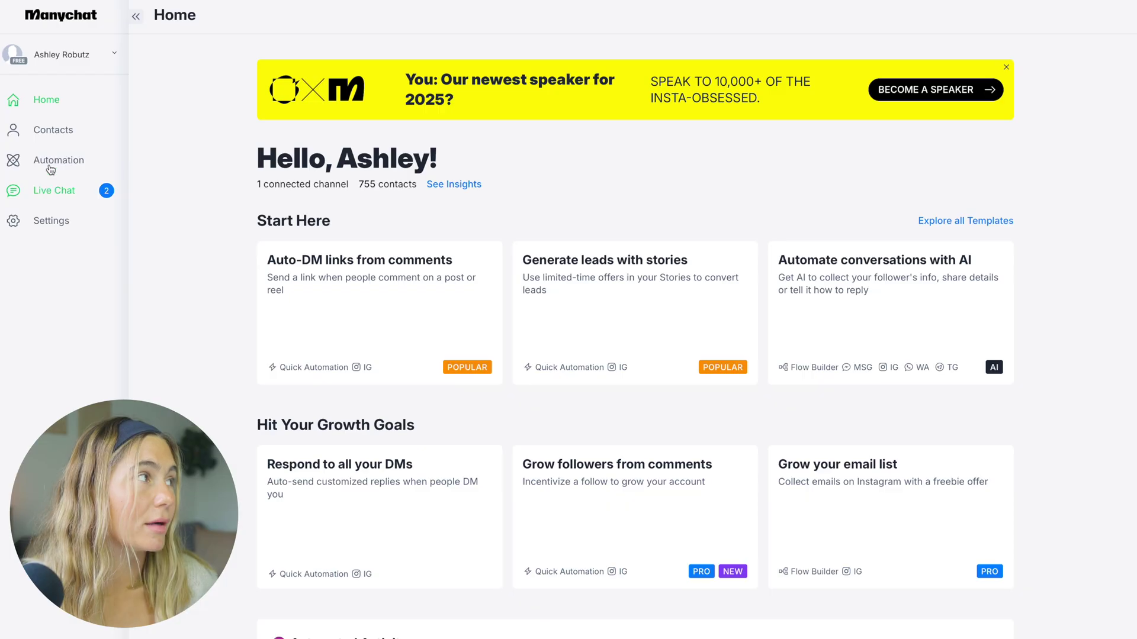
# Step: Browse Contacts and Live Chat, then go back to the Home dashboard
pyautogui.click(47, 136)
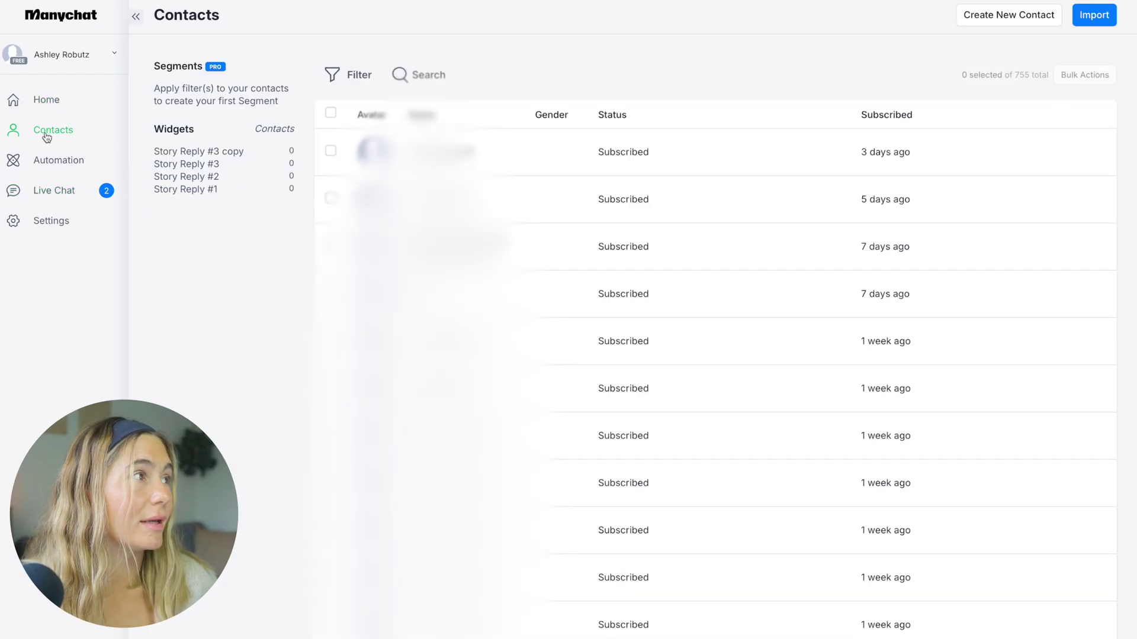
pyautogui.click(45, 199)
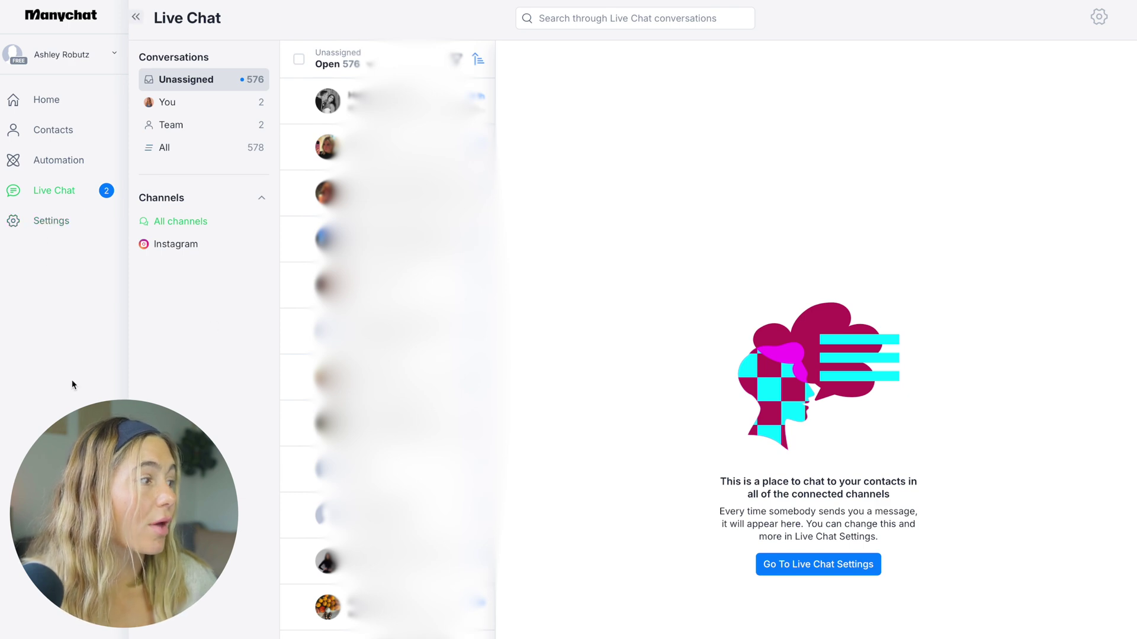
pyautogui.click(41, 98)
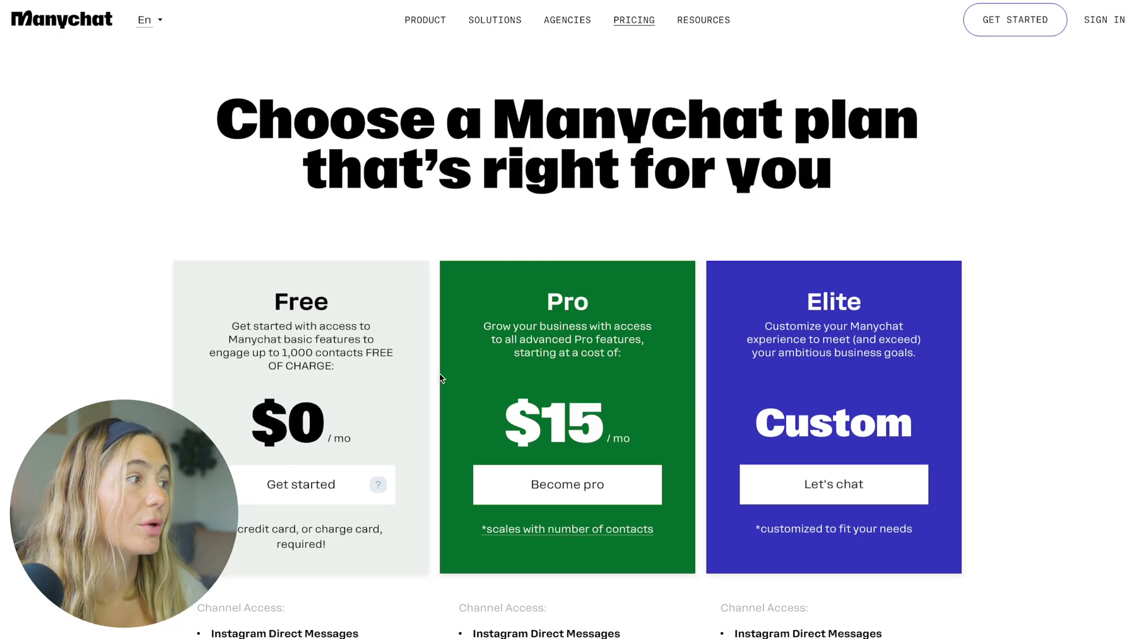
pyautogui.scroll(-6, 415, 379)
pyautogui.scroll(4, 440, 377)
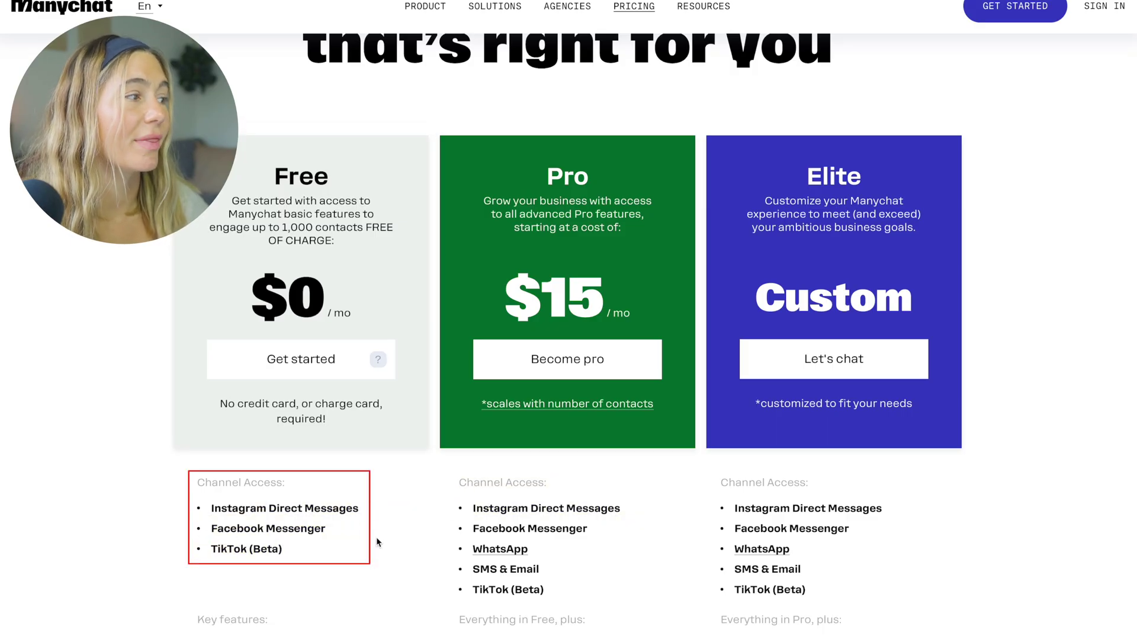
pyautogui.scroll(-3, 436, 457)
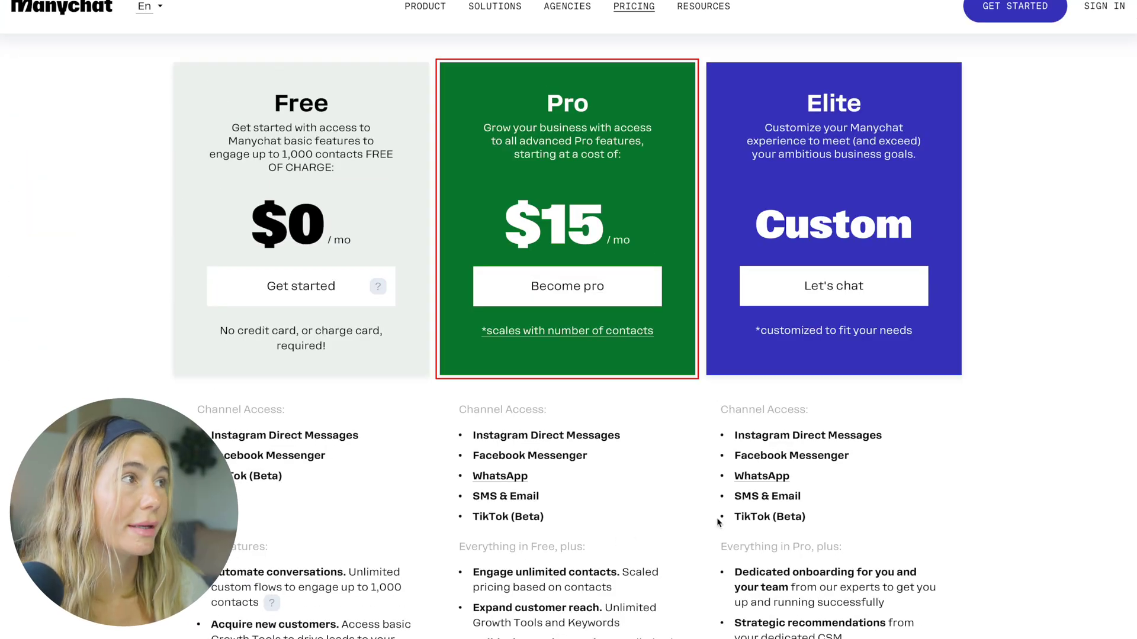
pyautogui.scroll(-1, 610, 409)
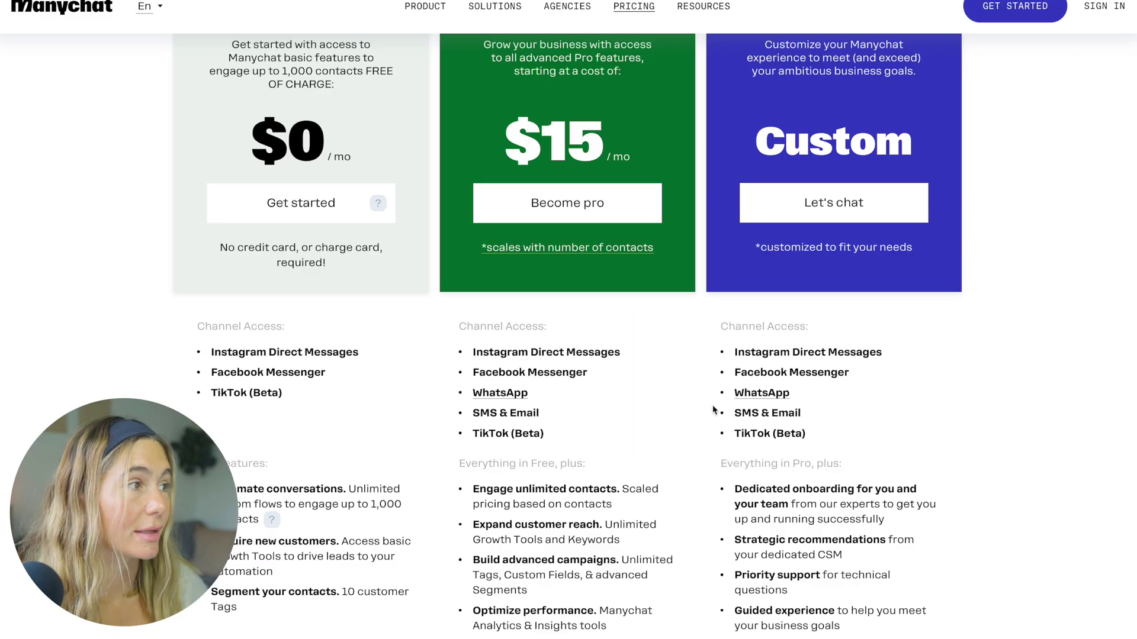
pyautogui.scroll(-2, 562, 415)
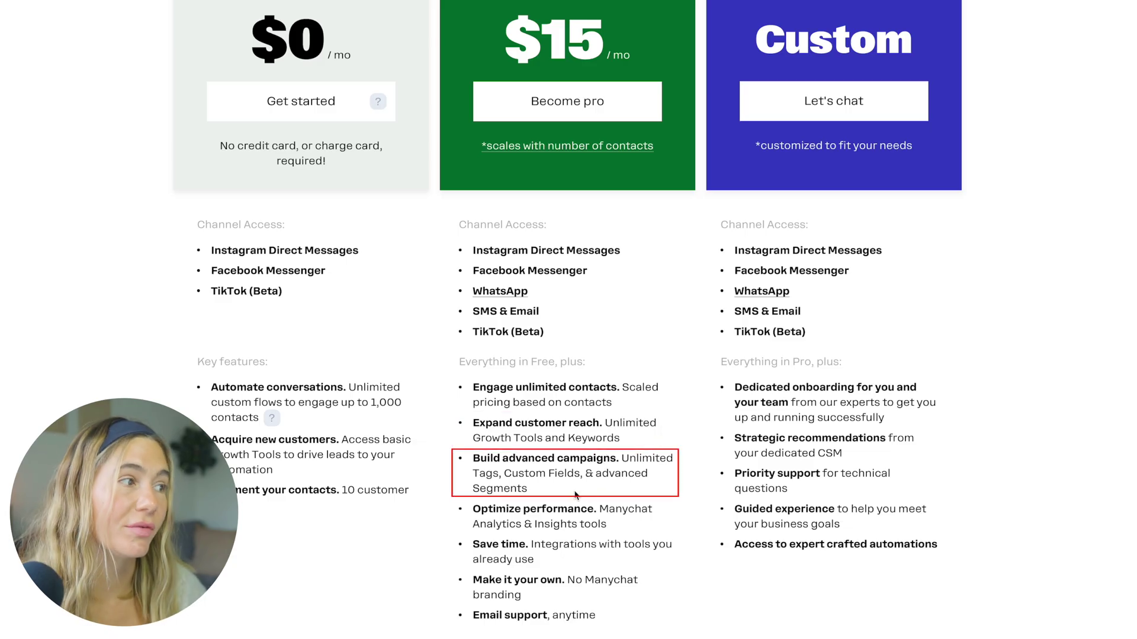
pyautogui.scroll(-1, 675, 503)
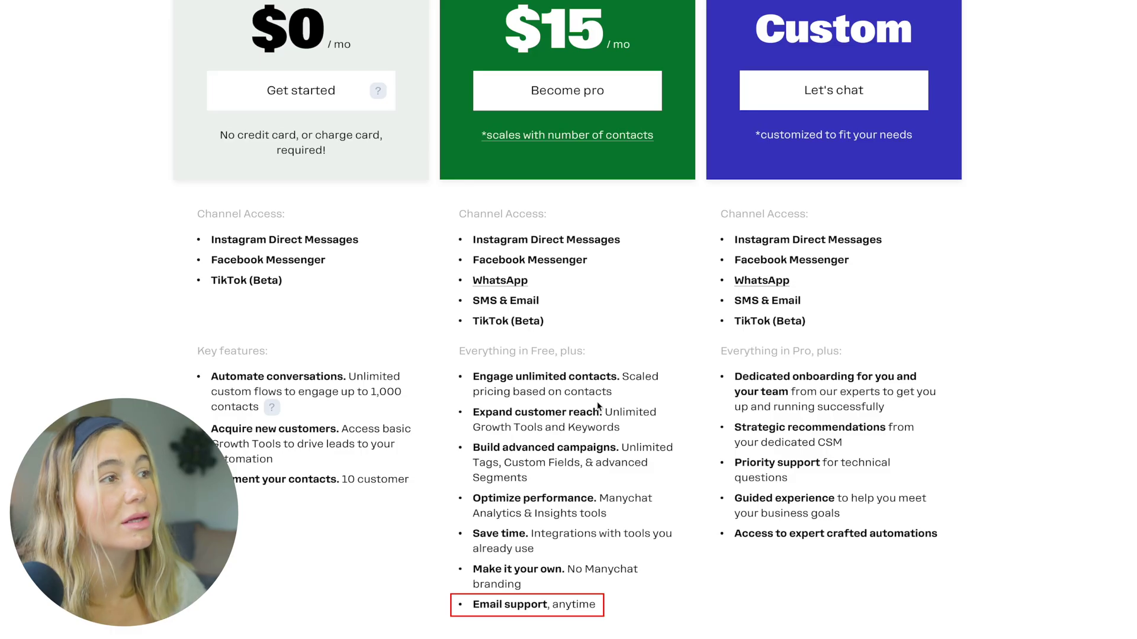
pyautogui.scroll(5, 997, 265)
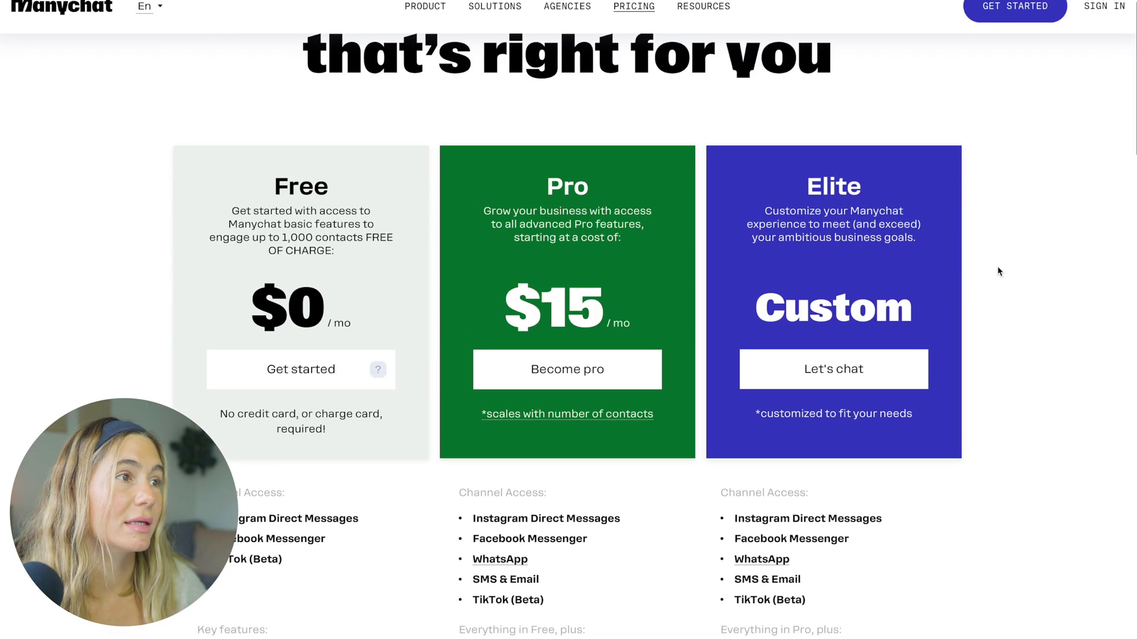
pyautogui.scroll(-1, 1001, 453)
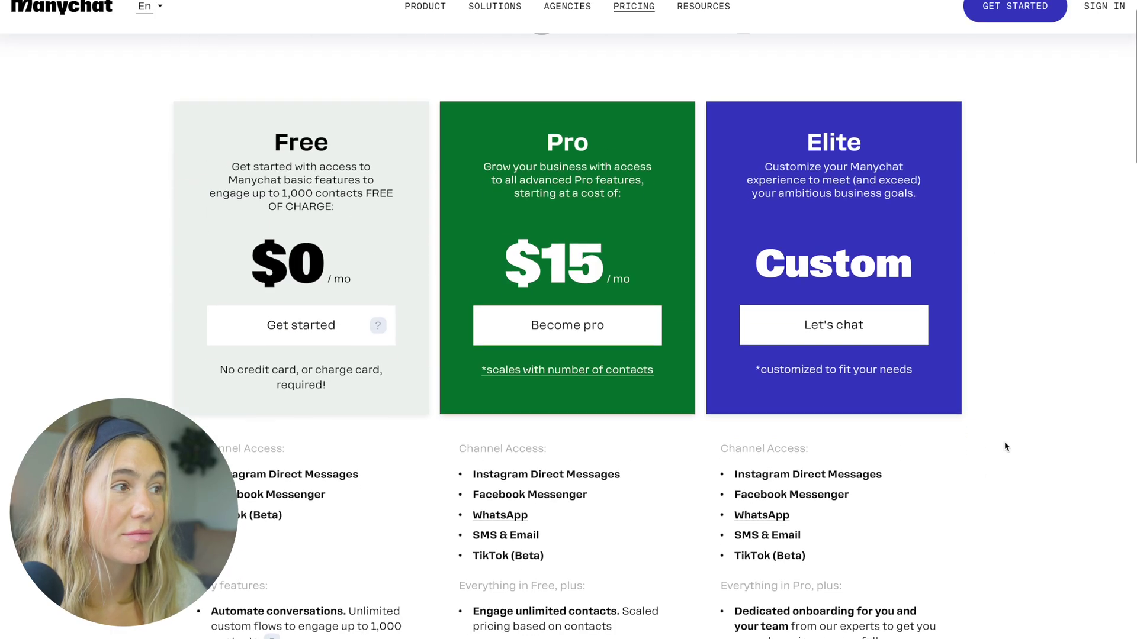
pyautogui.scroll(-5, 1014, 477)
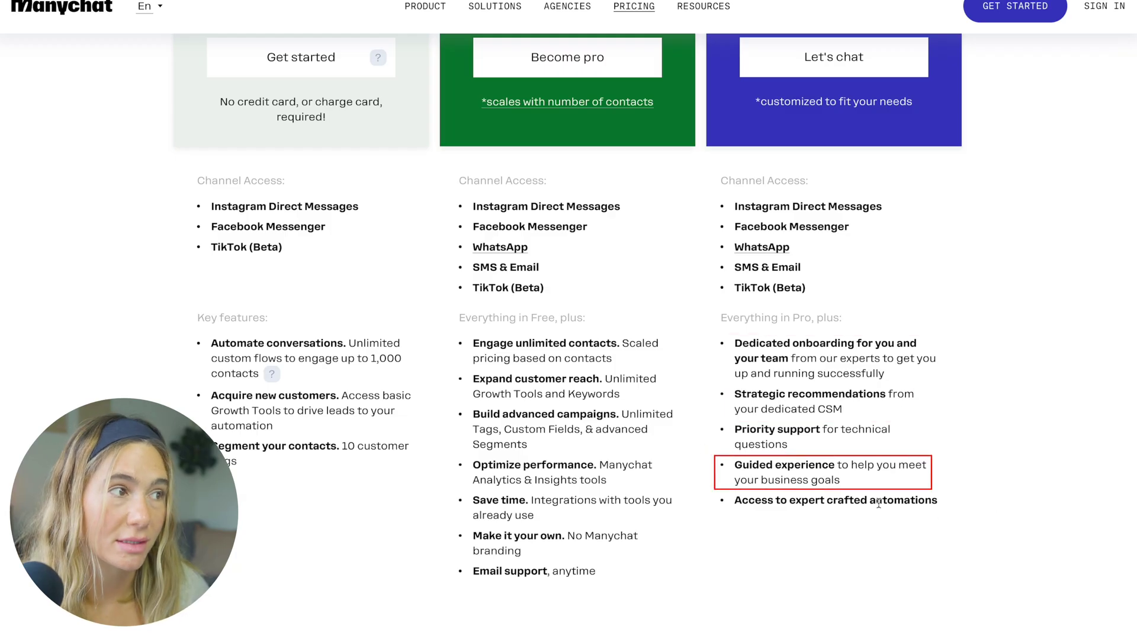
pyautogui.scroll(5, 1024, 400)
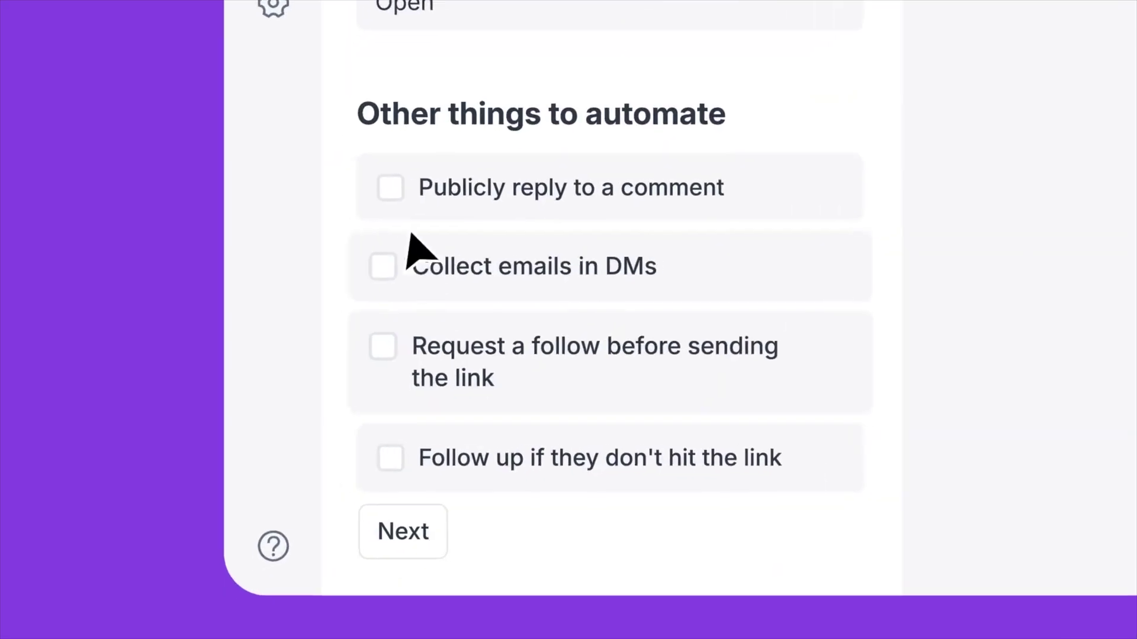
pyautogui.click(388, 185)
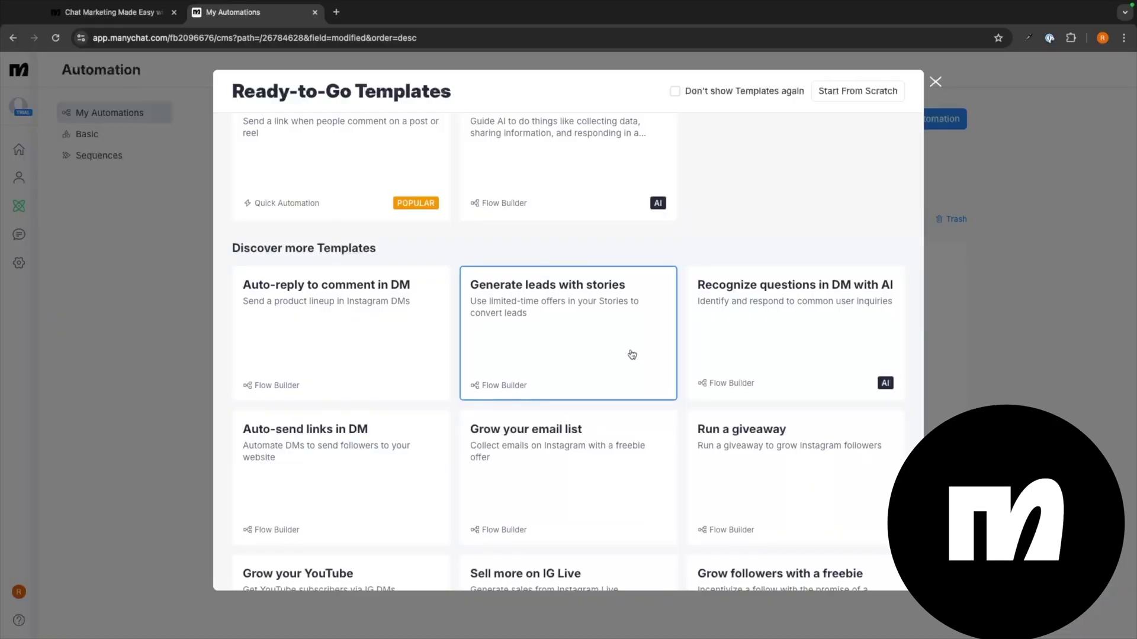
# Step: Choose Start From Scratch in Ready-to-Go Templates and add a new trigger on the When node
pyautogui.scroll(-1, 381, 261)
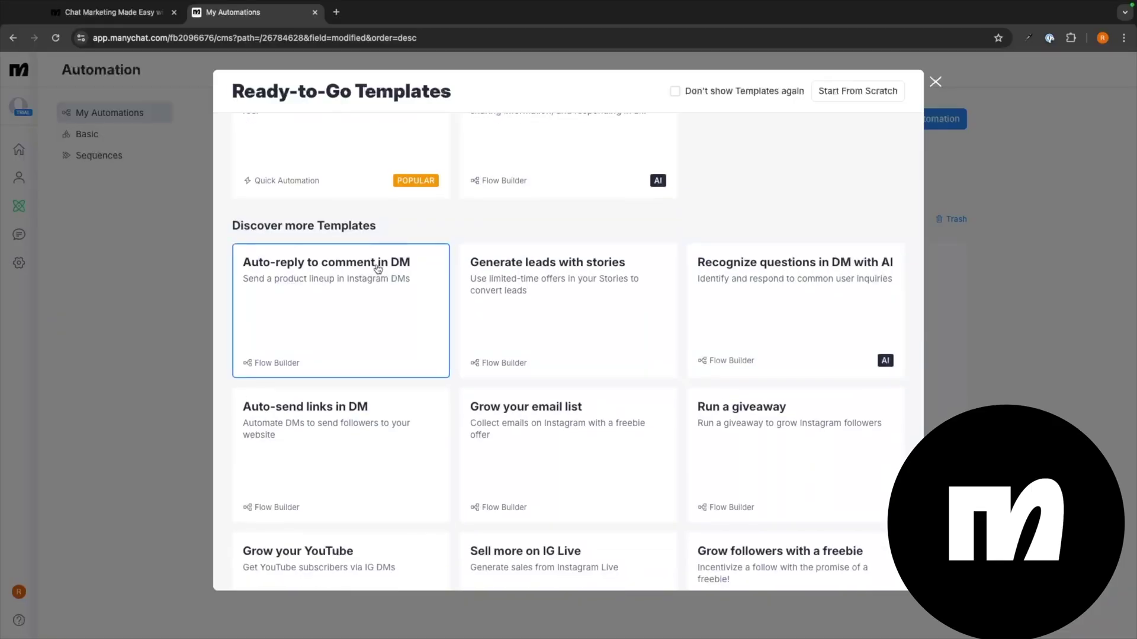
pyautogui.scroll(-5, 616, 296)
pyautogui.scroll(10, 634, 322)
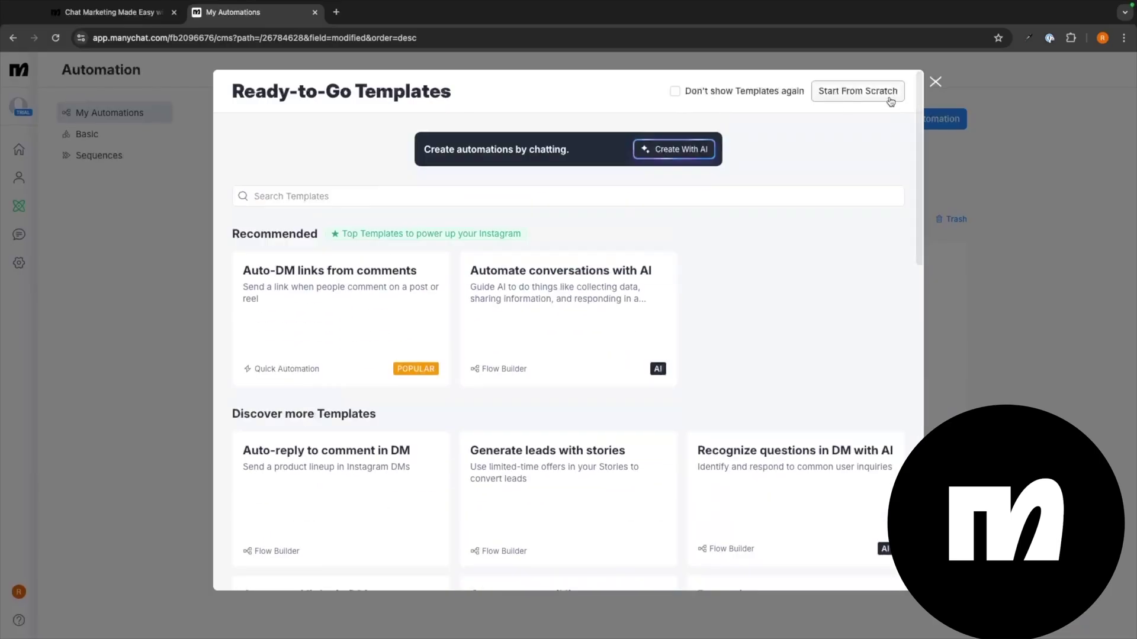
pyautogui.click(857, 90)
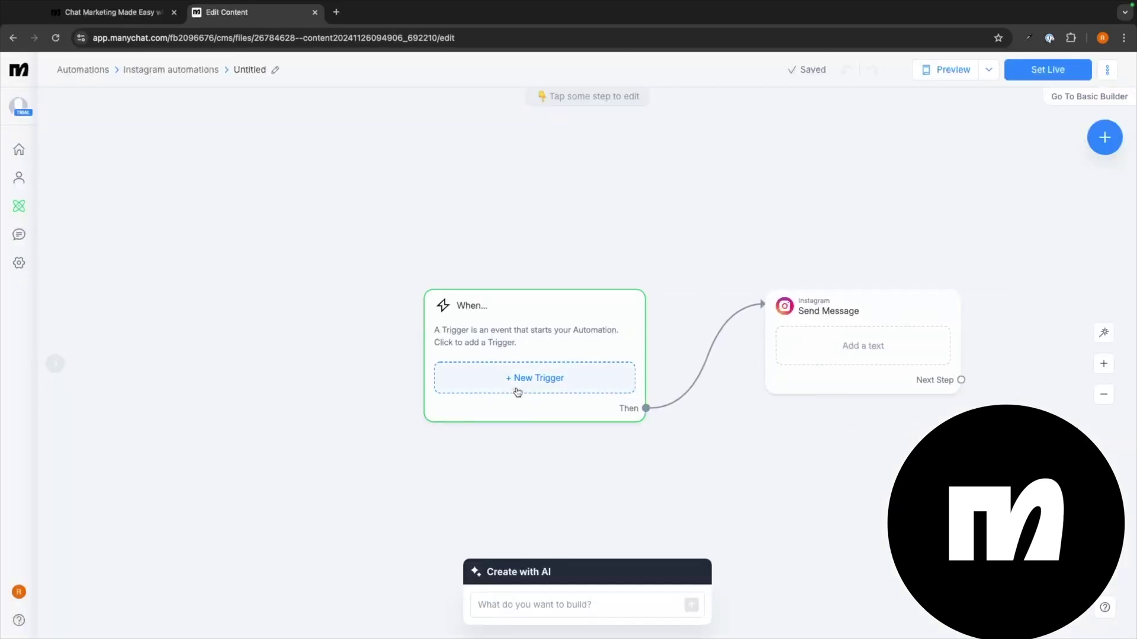
pyautogui.click(517, 390)
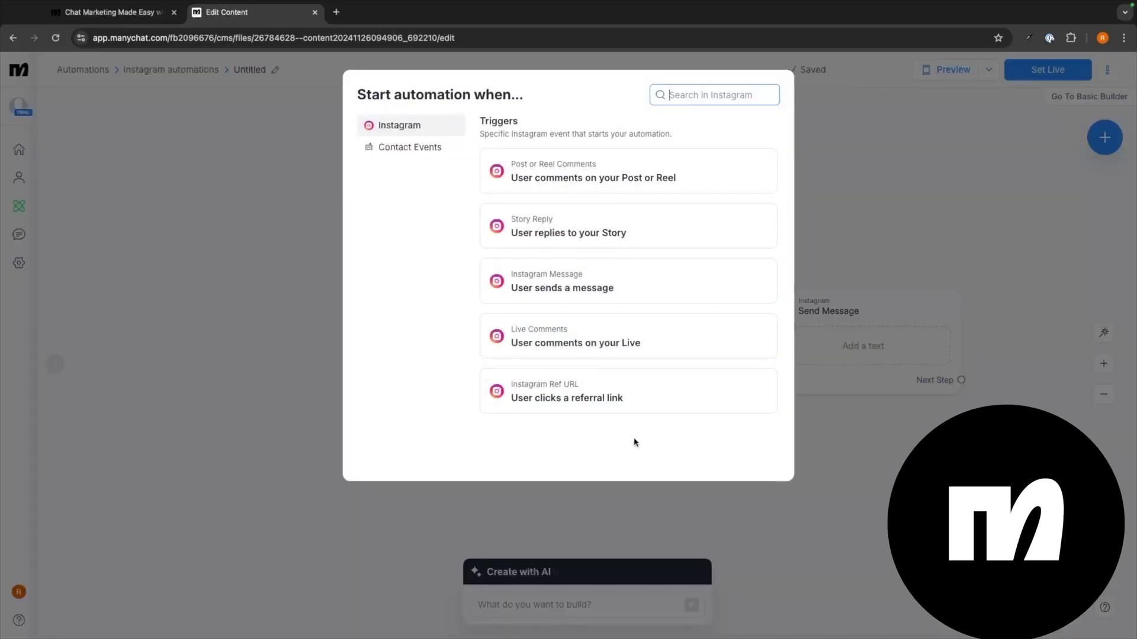